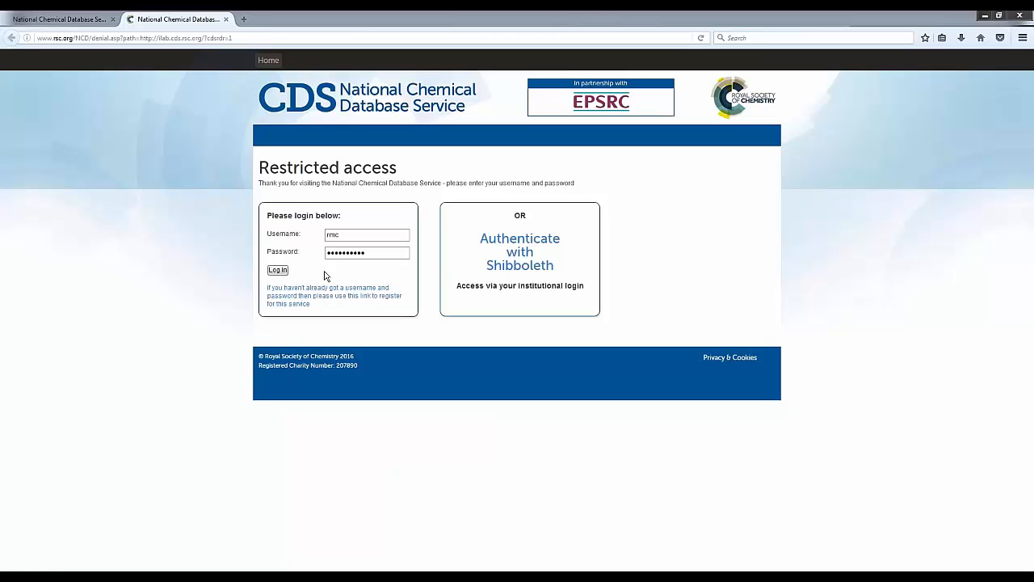
Log in to the National Chemical Database Service and open the structure drawing editor for a new compound.
left_click(278, 271)
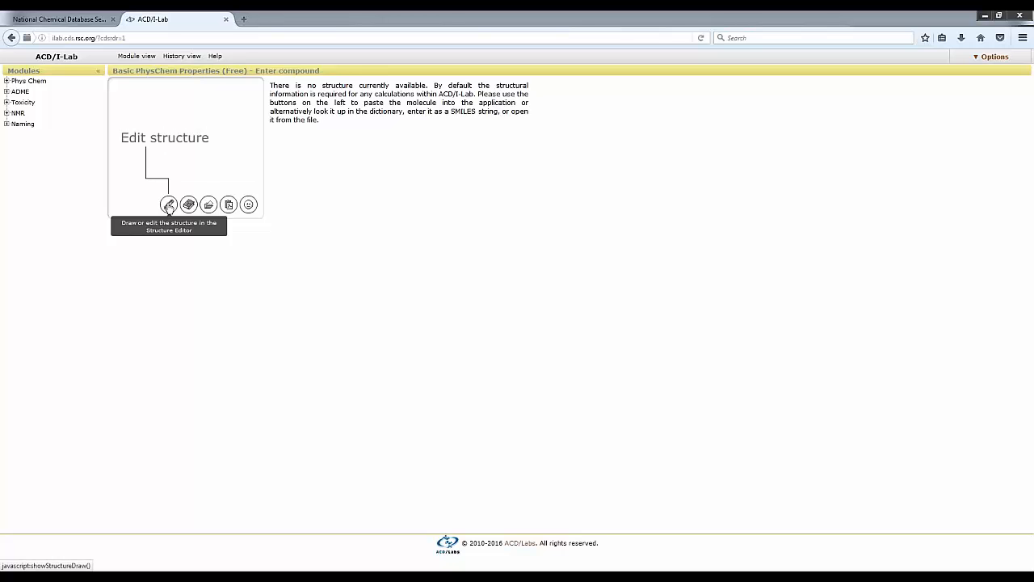
left_click(168, 205)
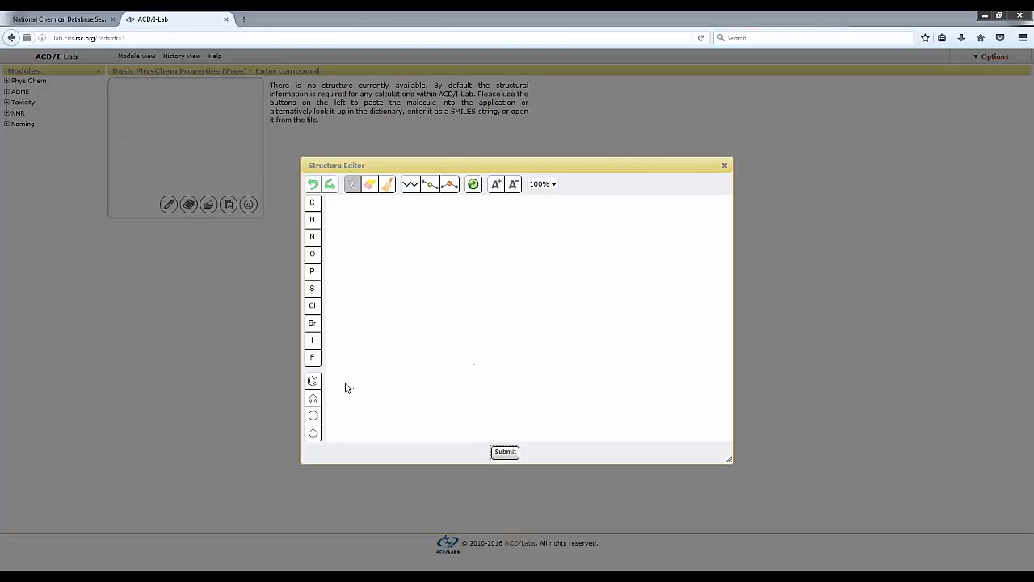
Draw a benzene ring near the canvas centre and attach a two-carbon chain to its upper-left atom.
left_click(313, 381)
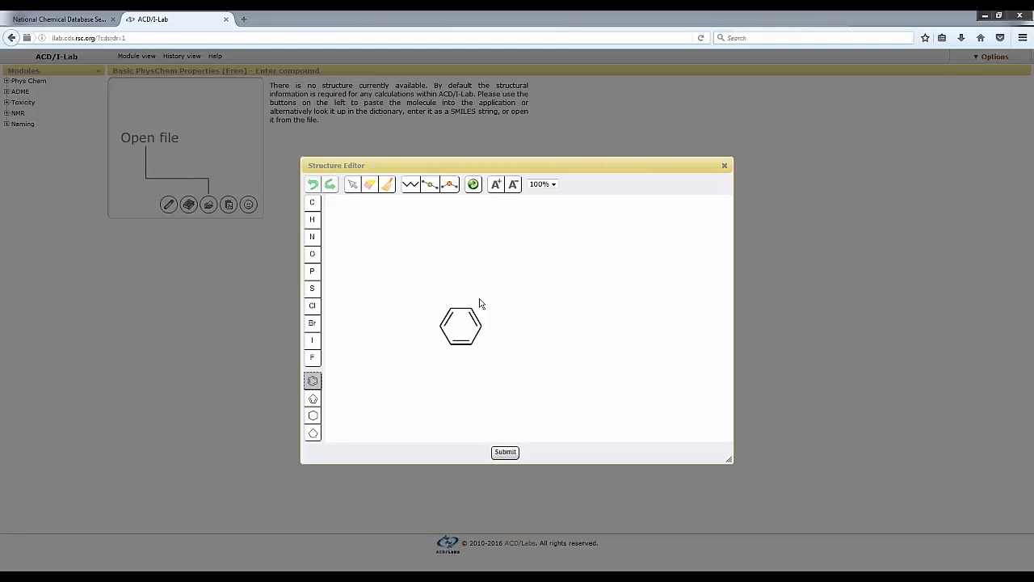
left_click(504, 292)
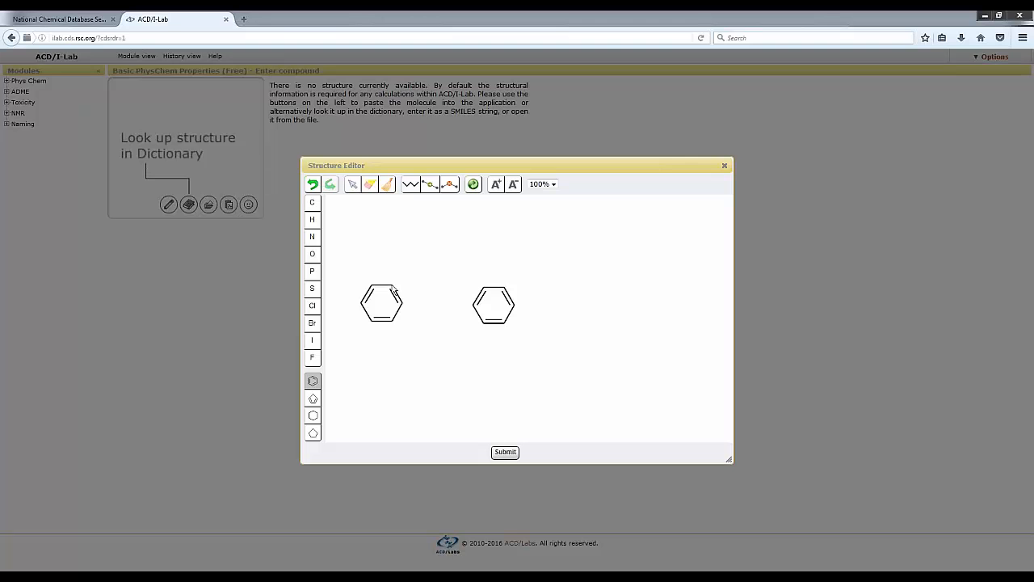
left_click(312, 204)
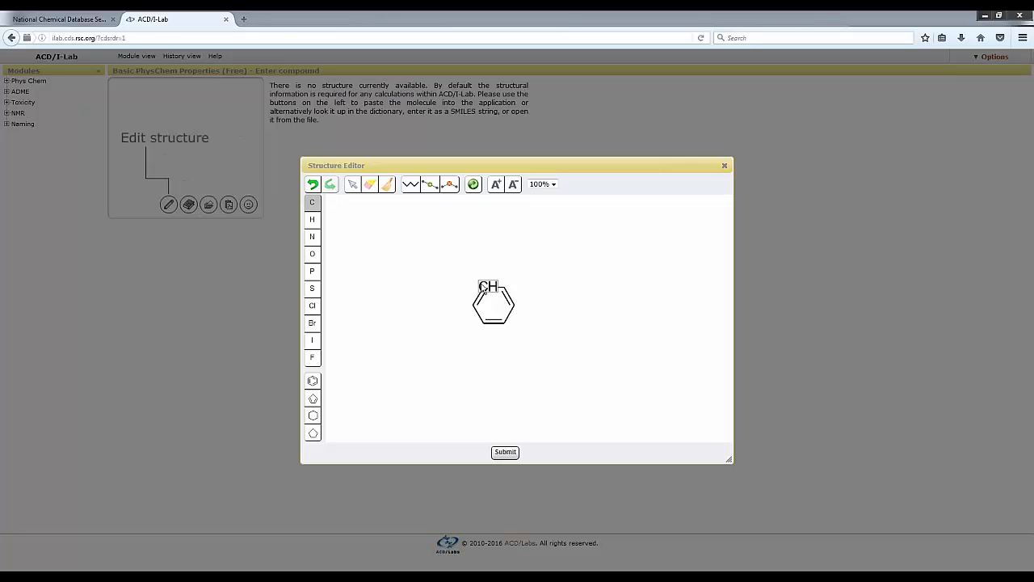
left_click(474, 280)
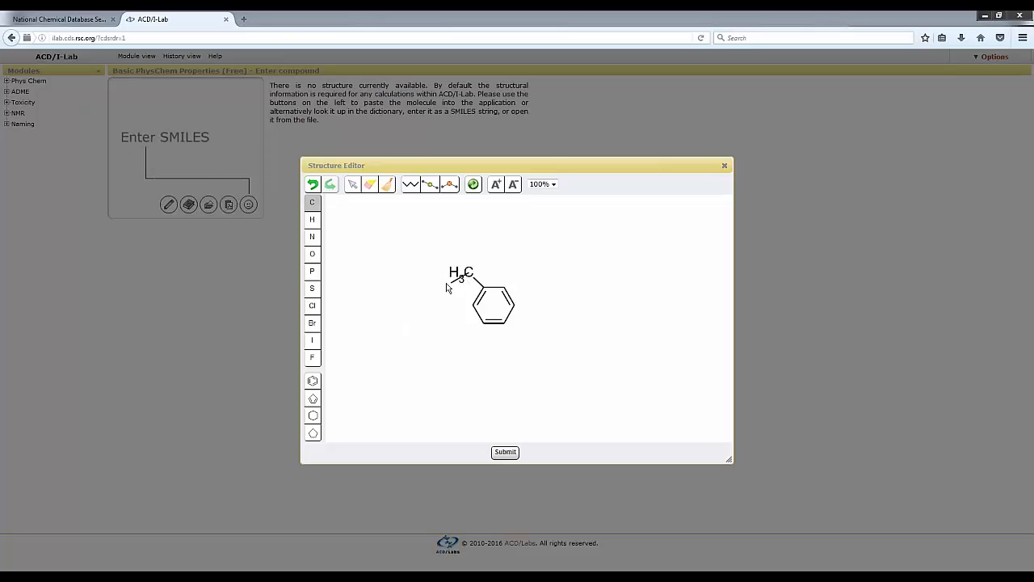
left_click(444, 287)
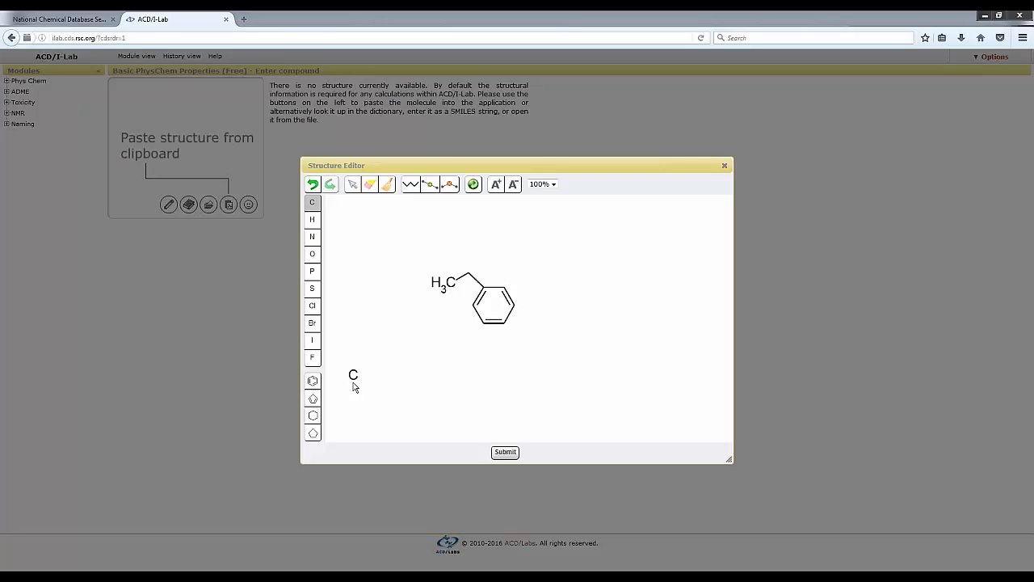
Double-bond an oxygen to the chain carbon beside the ring and attach a hydroxyl oxygen to the ring's upper-right atom.
left_click(313, 257)
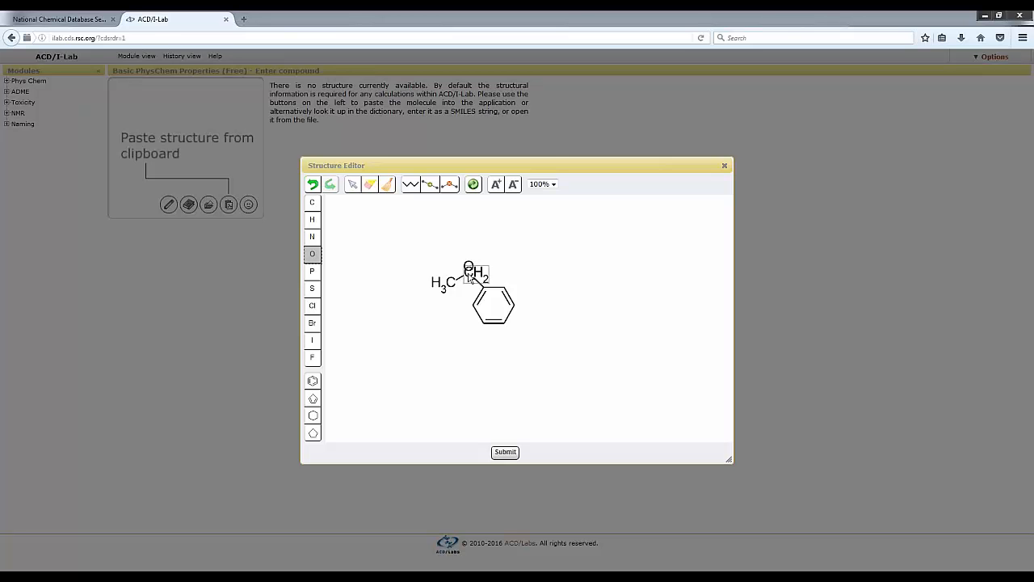
left_click_drag(470, 274, 474, 253)
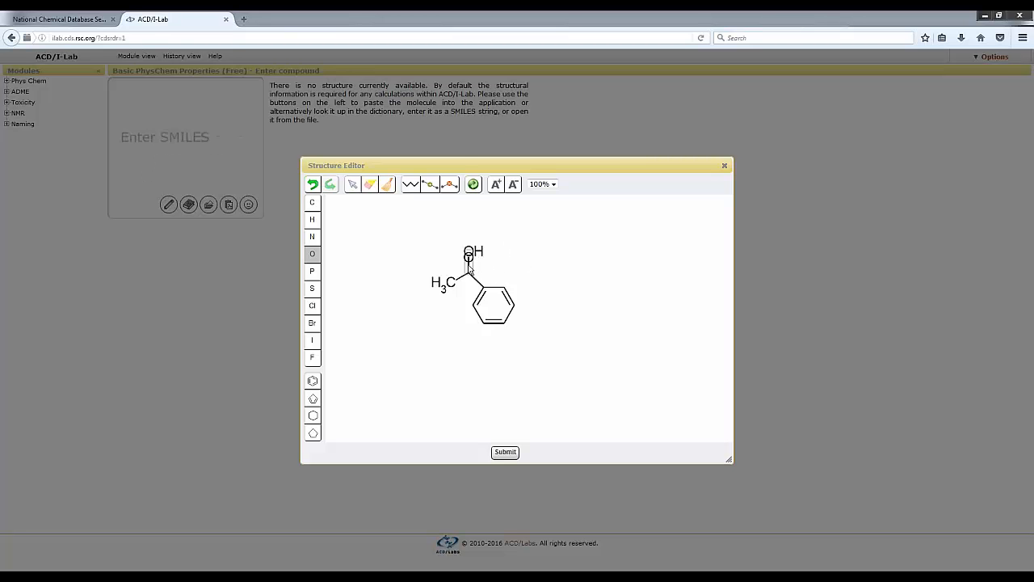
left_click(468, 266)
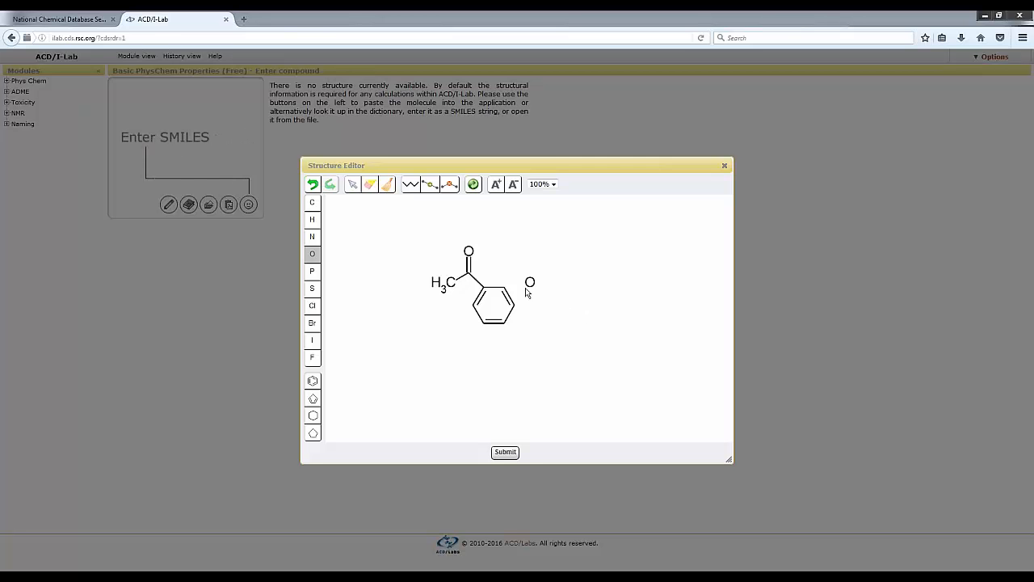
left_click_drag(506, 288, 514, 272)
left_click(312, 202)
left_click(520, 270)
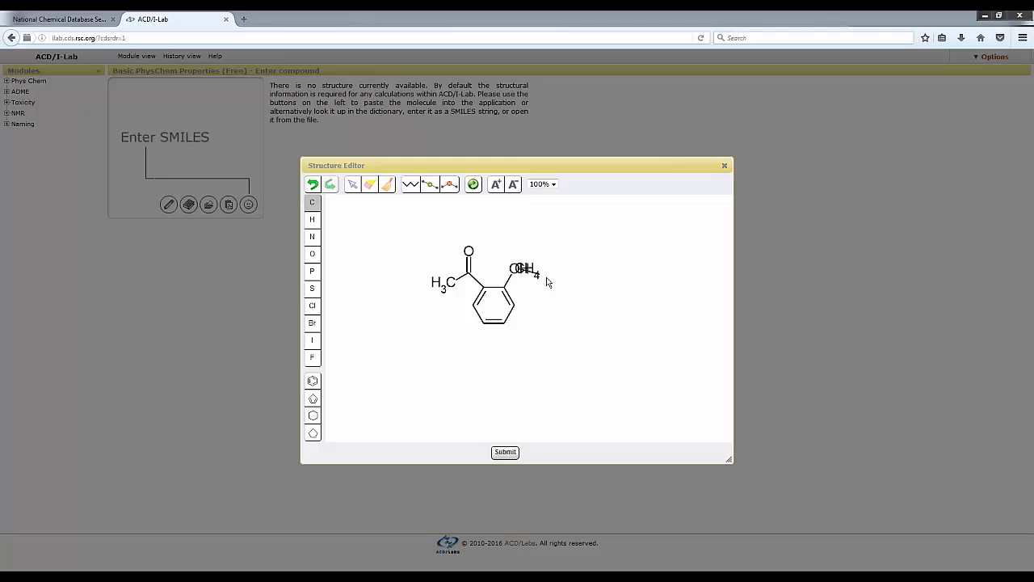
left_click(546, 281)
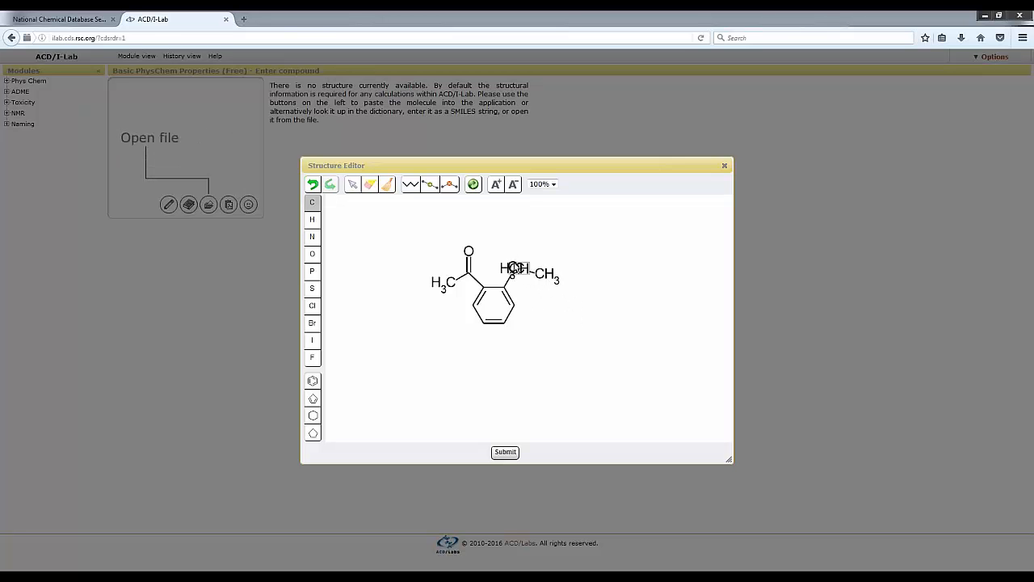
left_click(369, 185)
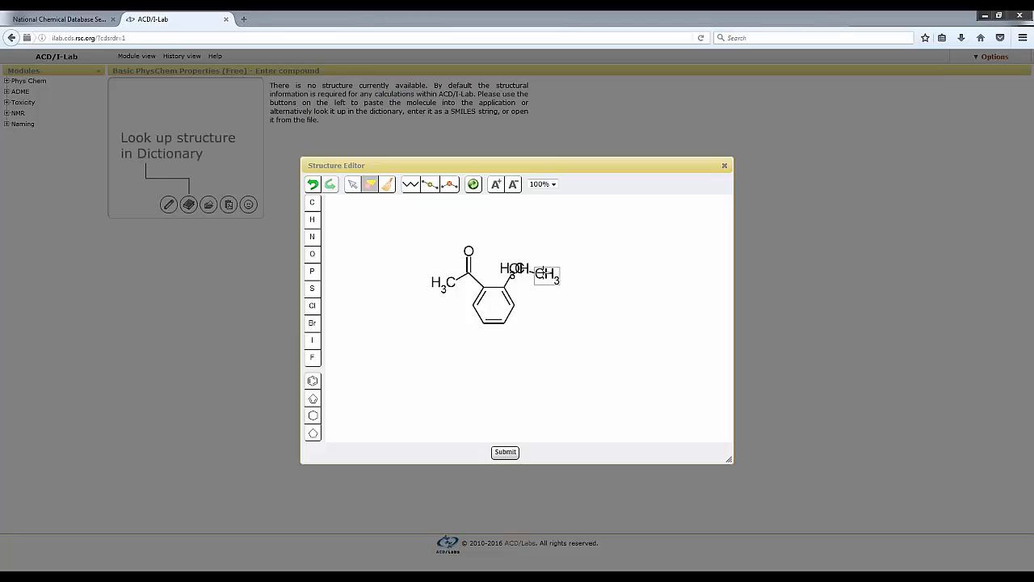
left_click(540, 274)
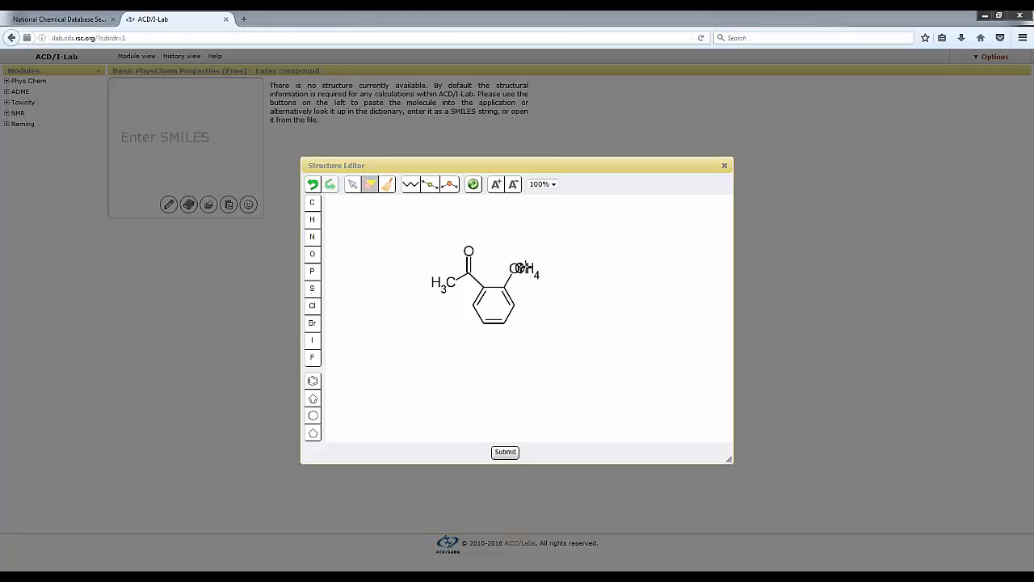
left_click(522, 268)
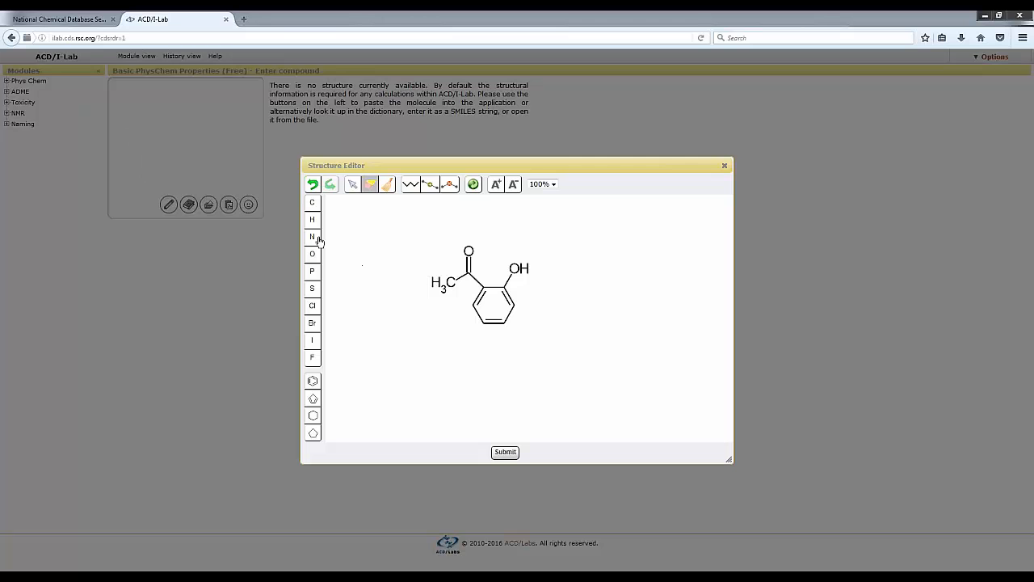
Attach a two-carbon chain to the hydroxyl oxygen and double-bond an oxygen to its first carbon to form an acetate ester.
left_click(312, 202)
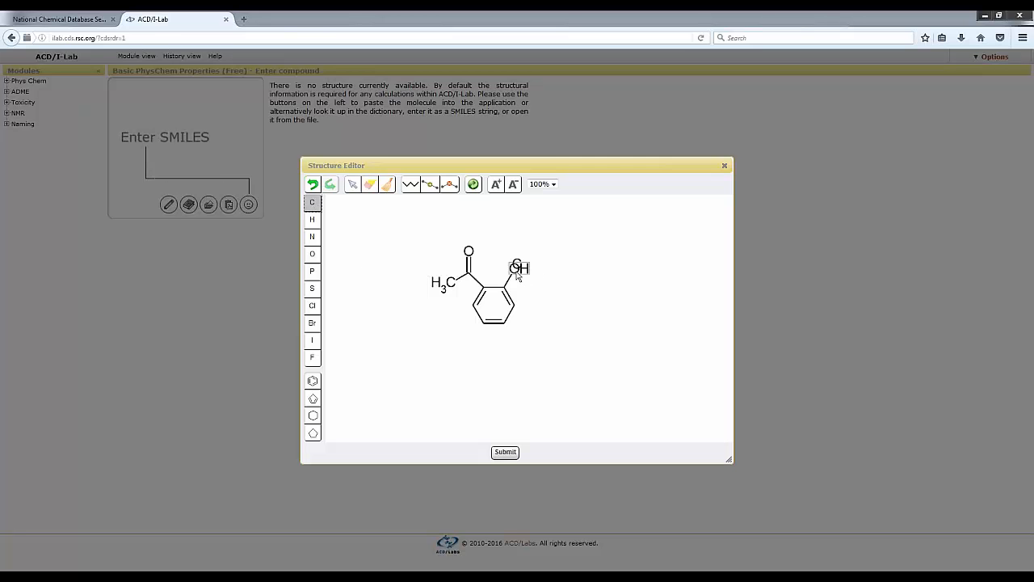
left_click_drag(515, 271, 538, 281)
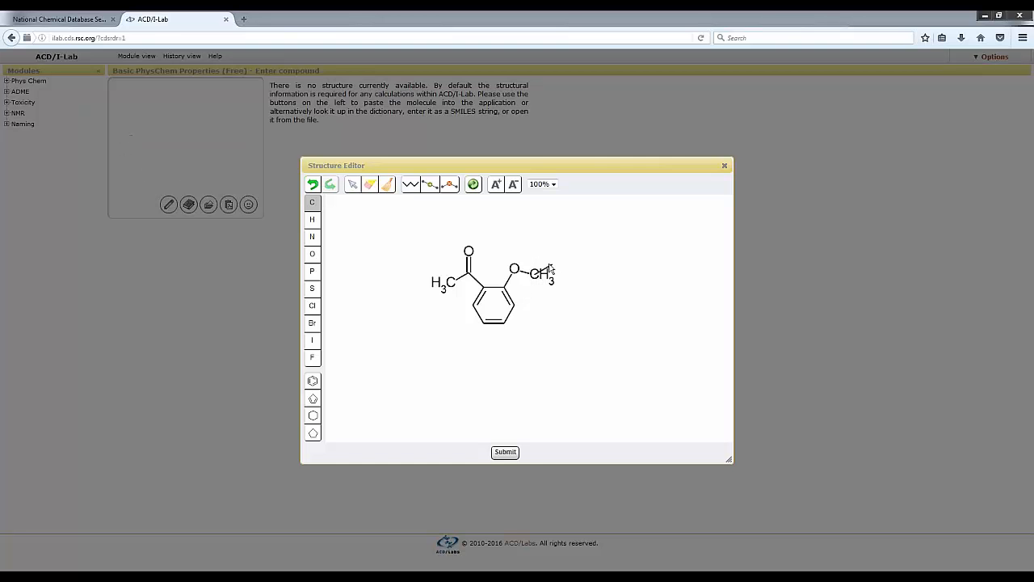
left_click_drag(555, 263, 557, 259)
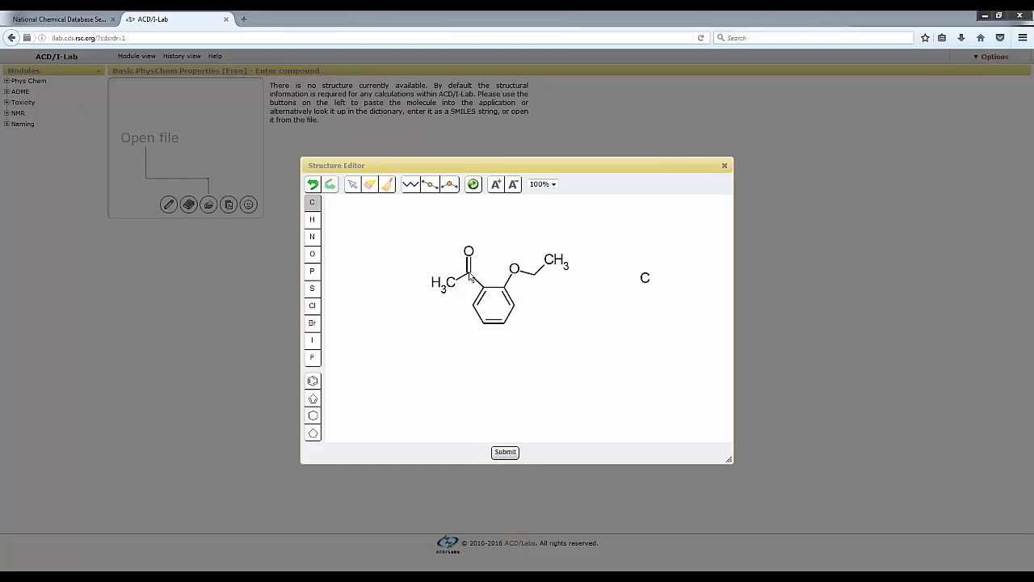
left_click(312, 254)
left_click_drag(541, 270, 548, 291)
left_click(540, 279)
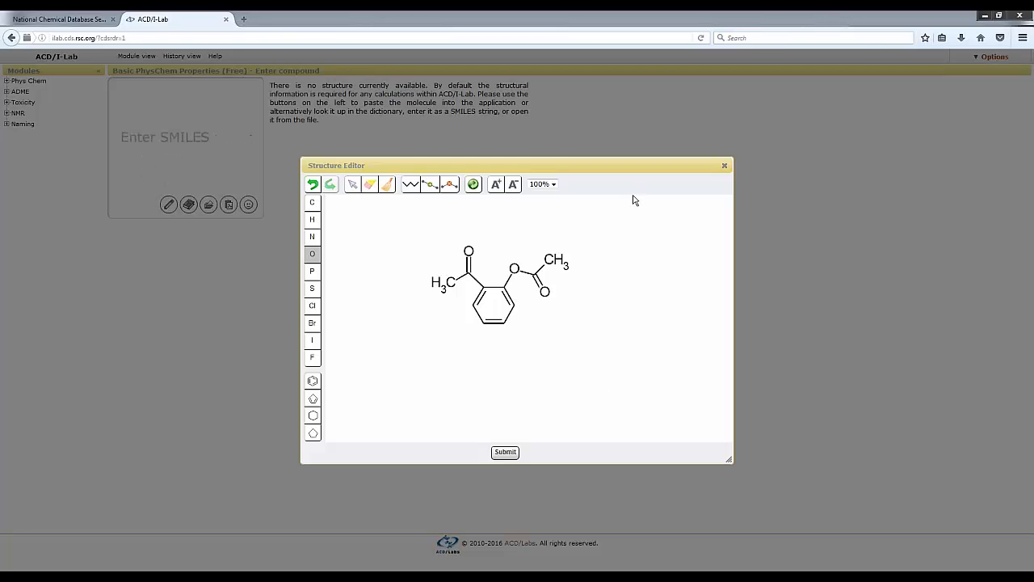
Run Clean Structure twice to tidy the bond angles and layout of the drawn molecule.
left_click(473, 185)
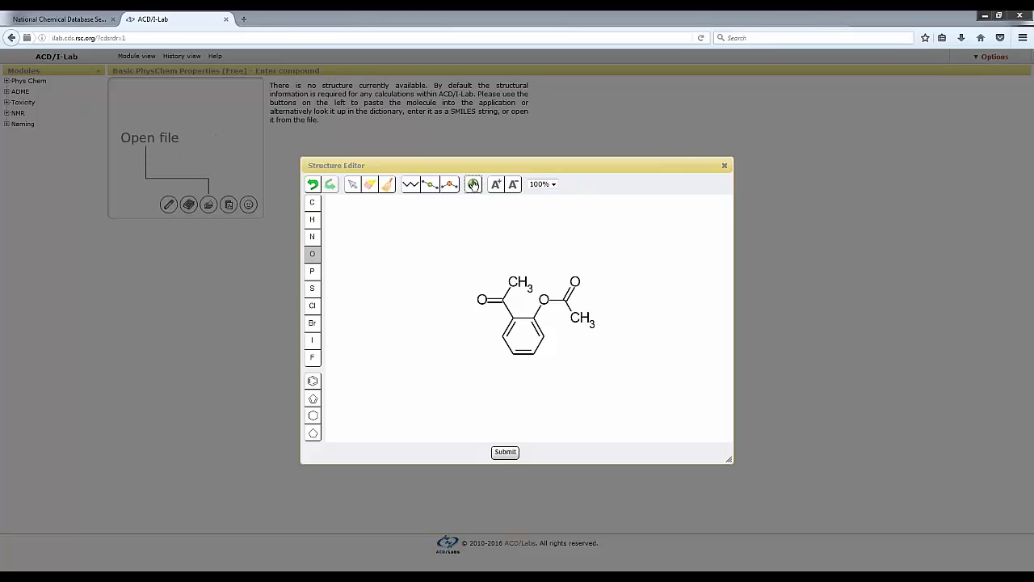
left_click(473, 184)
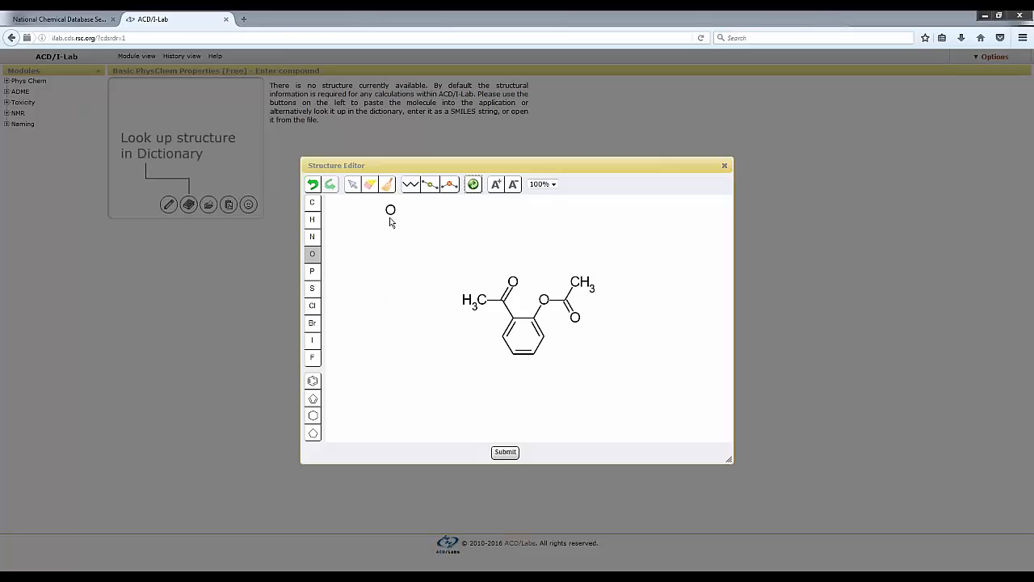
left_click(483, 216)
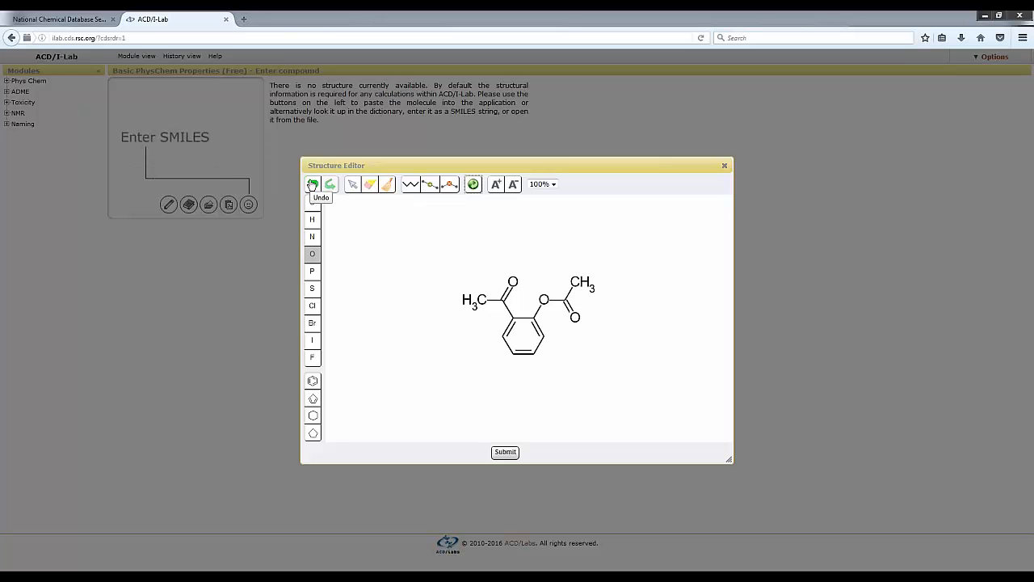
Undo the last two structure clean-ups and redo both of them.
left_click(312, 185)
left_click(313, 184)
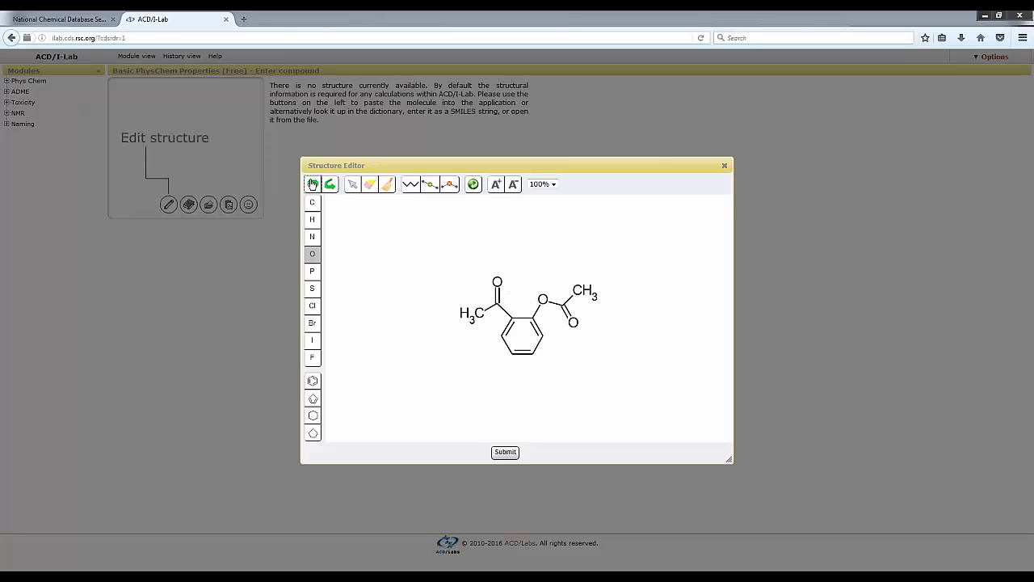
left_click(332, 186)
left_click(332, 187)
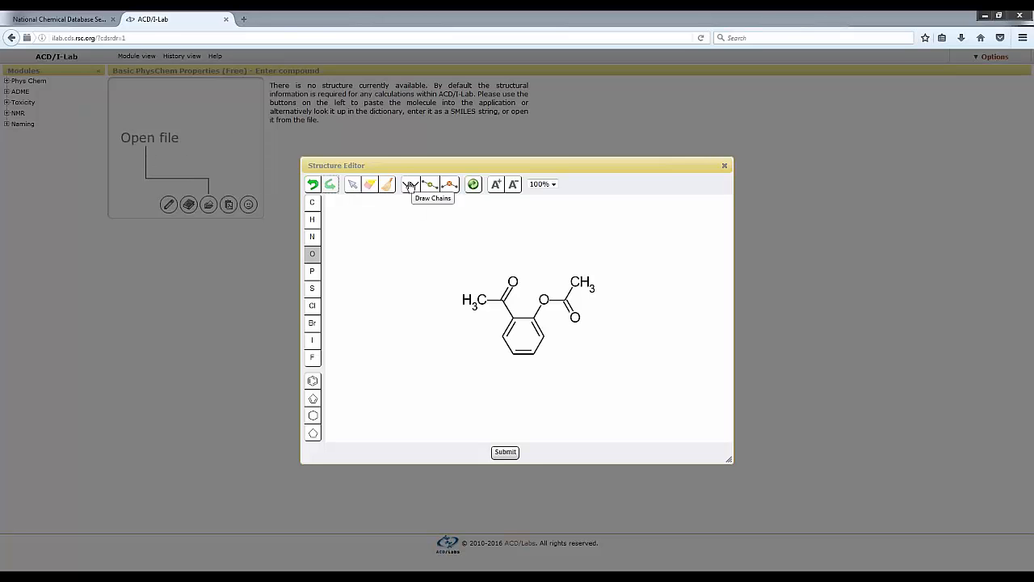
Extend the ester's methyl carbon with a zigzag chain of five more carbons using Draw Chains.
left_click(313, 203)
left_click(410, 186)
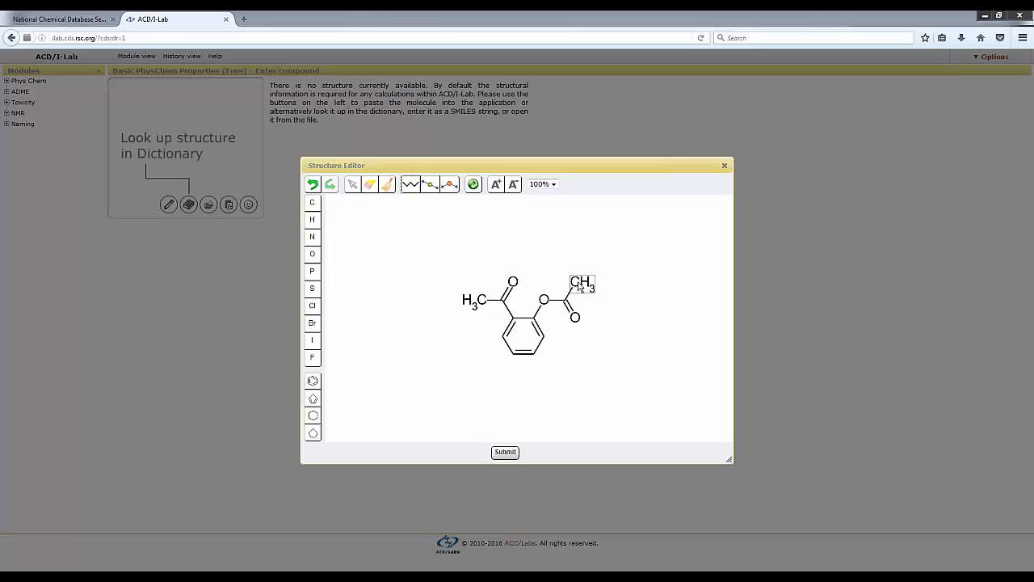
left_click_drag(581, 284, 677, 275)
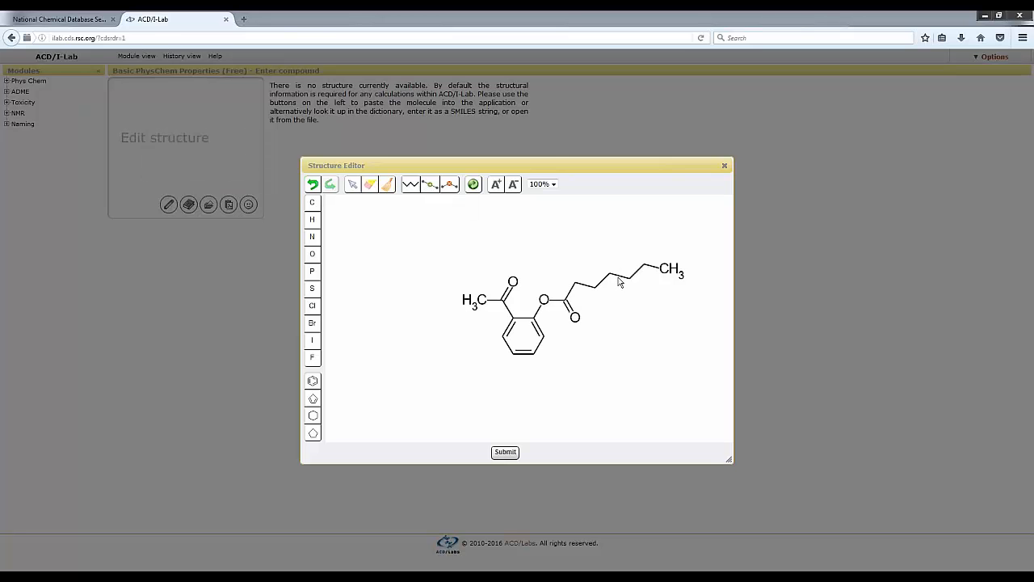
Insert an extra carbon into the ester chain and remove a mid-chain carbon, cleaning the structure's layout in between.
left_click(430, 190)
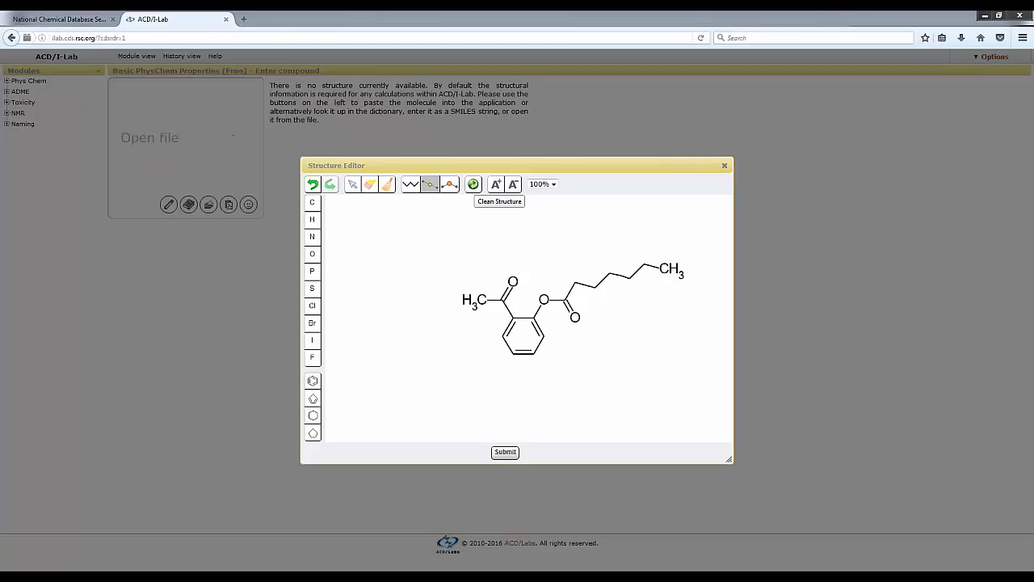
left_click(472, 185)
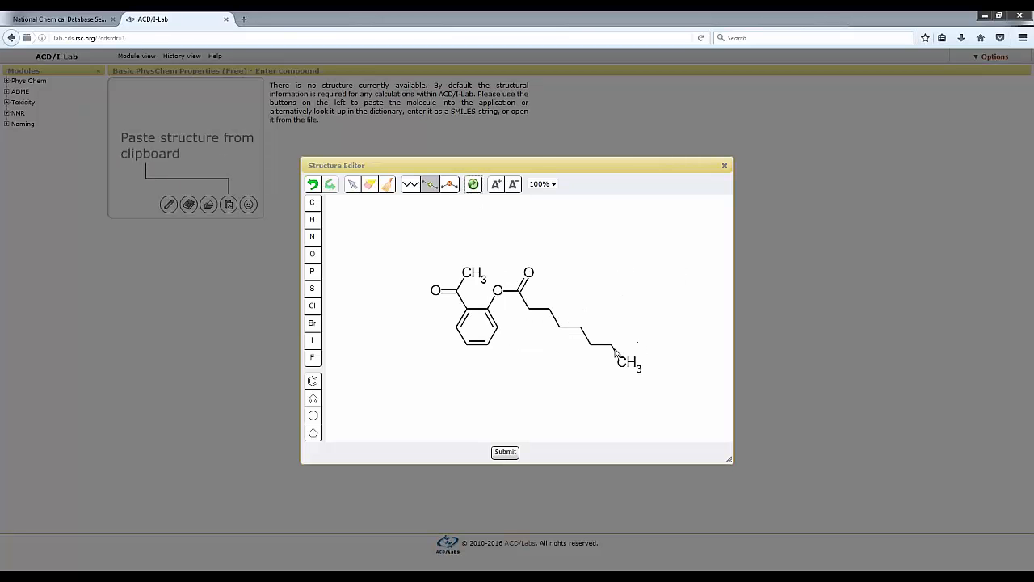
left_click(592, 346)
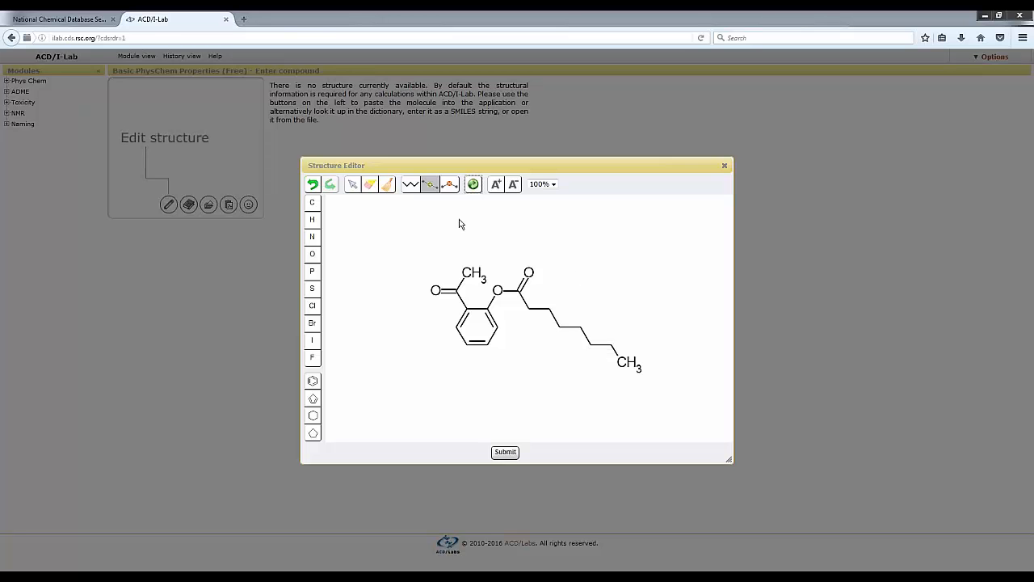
left_click(450, 185)
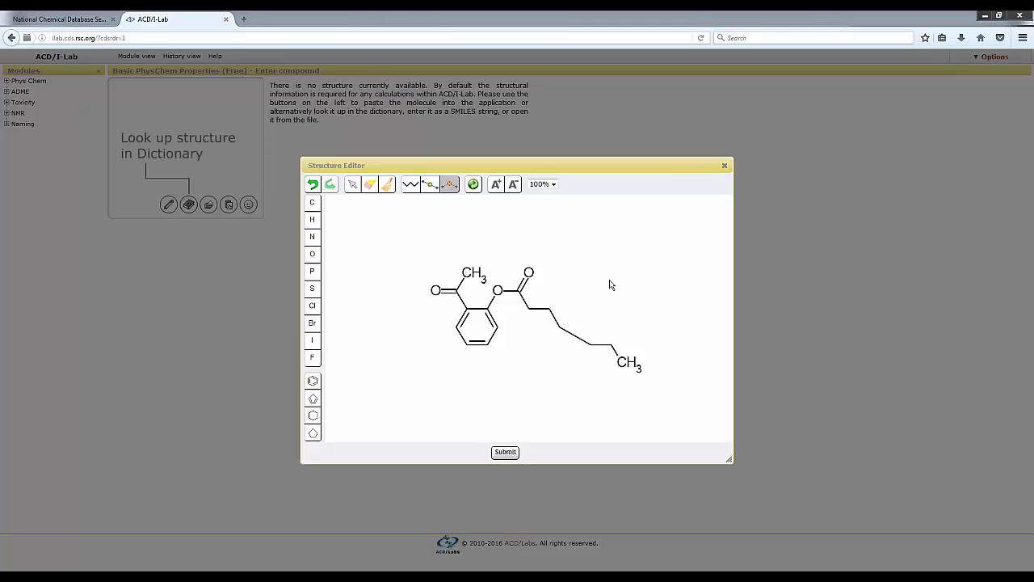
Undo all the chain edits back to the single methyl group on the ester.
left_click(312, 184)
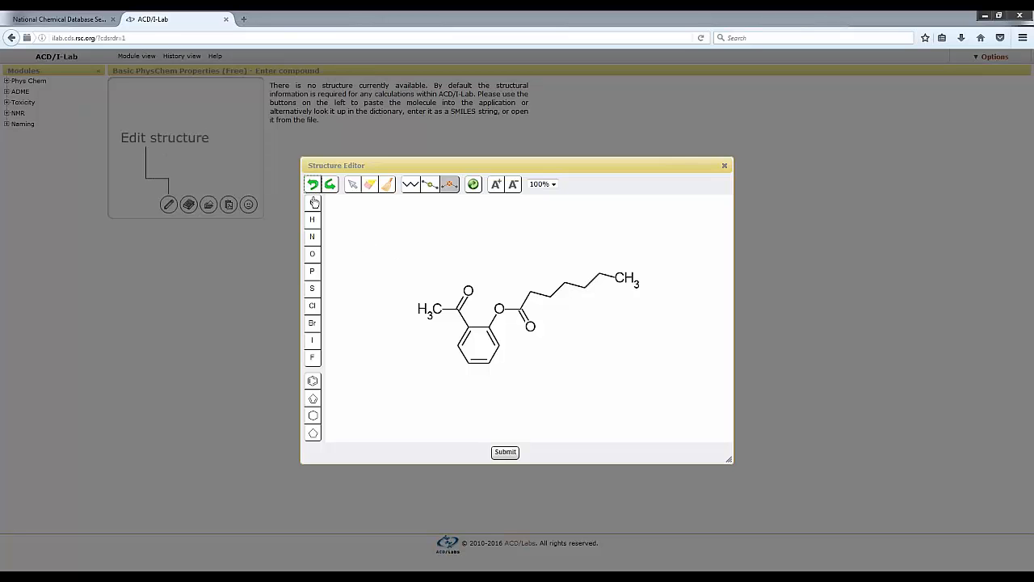
left_click(312, 184)
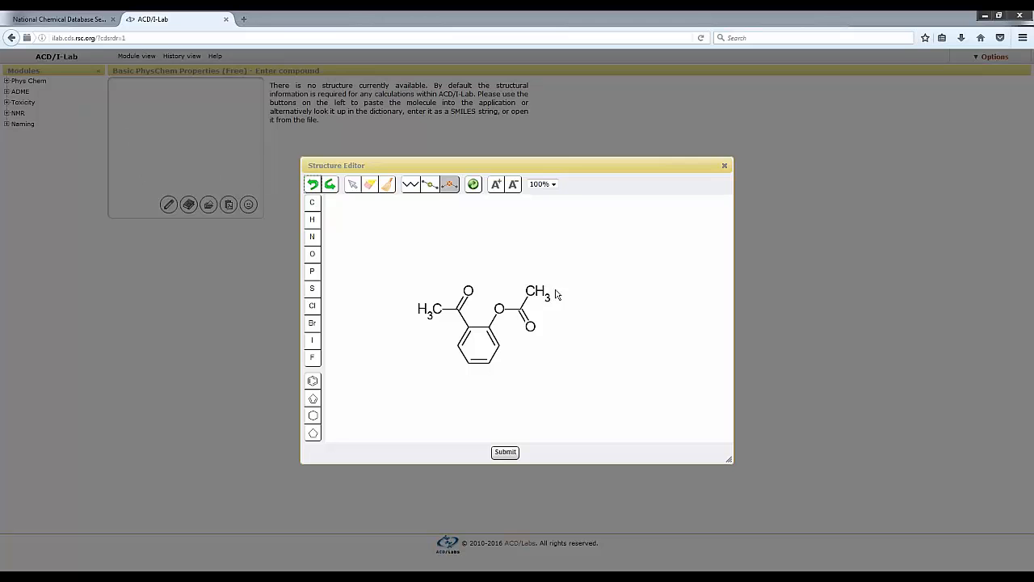
Select the A+ tool and set the structure editor's zoom to 50%.
left_click(496, 184)
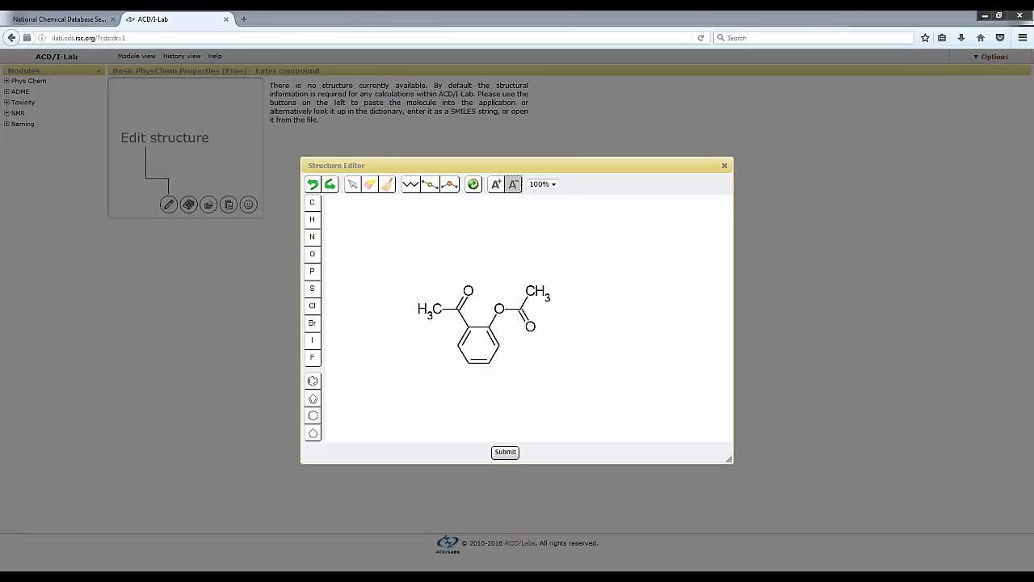
left_click(542, 185)
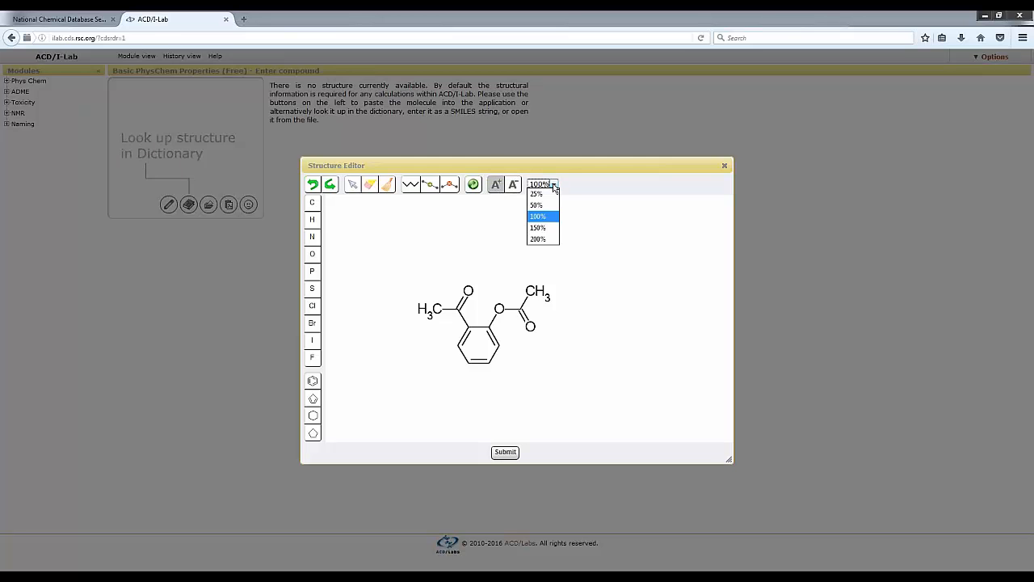
left_click(547, 206)
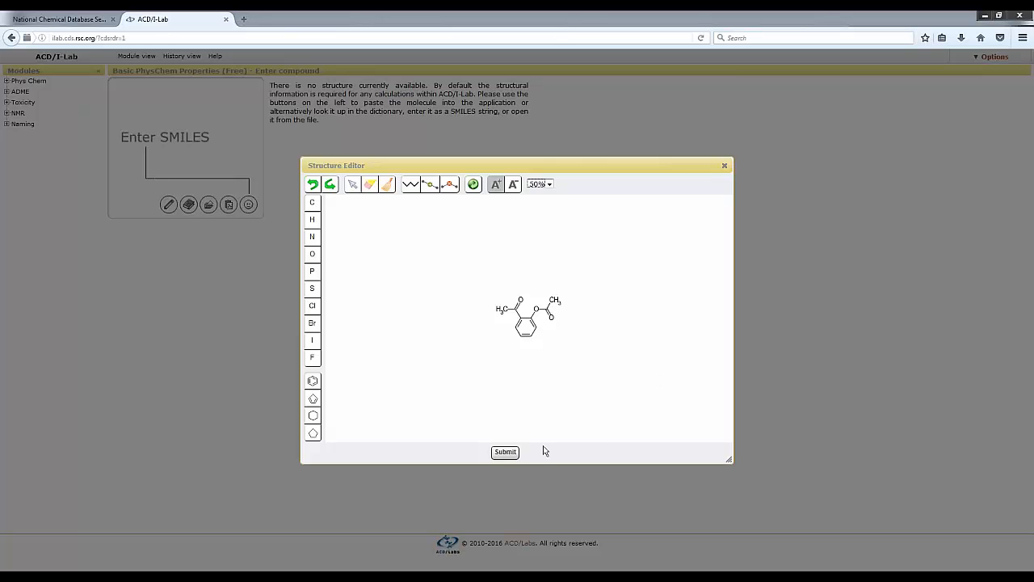
Submit the drawn structure and predict its proton spectrum with the H NMR Predictor module.
left_click(505, 453)
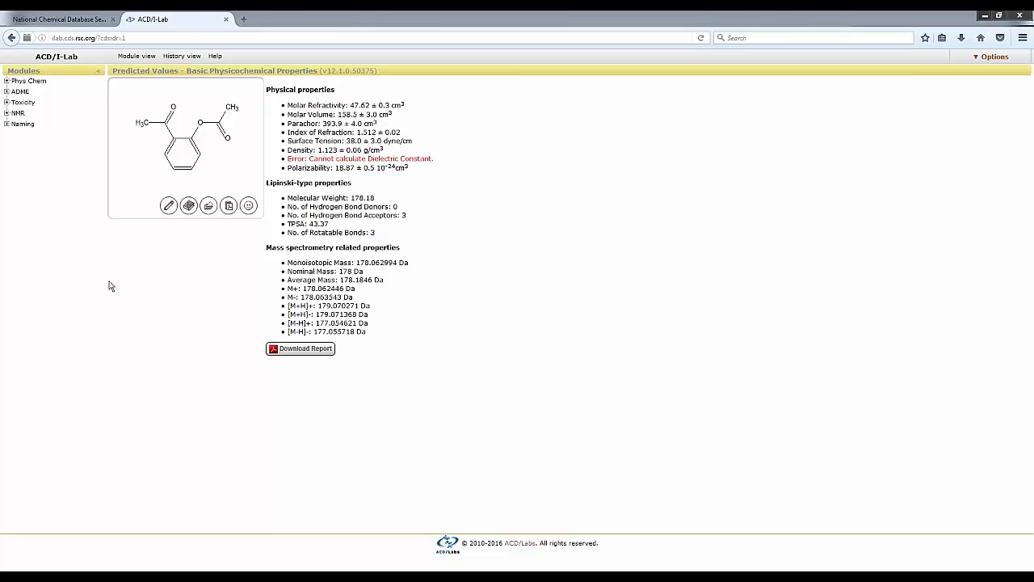
left_click(6, 113)
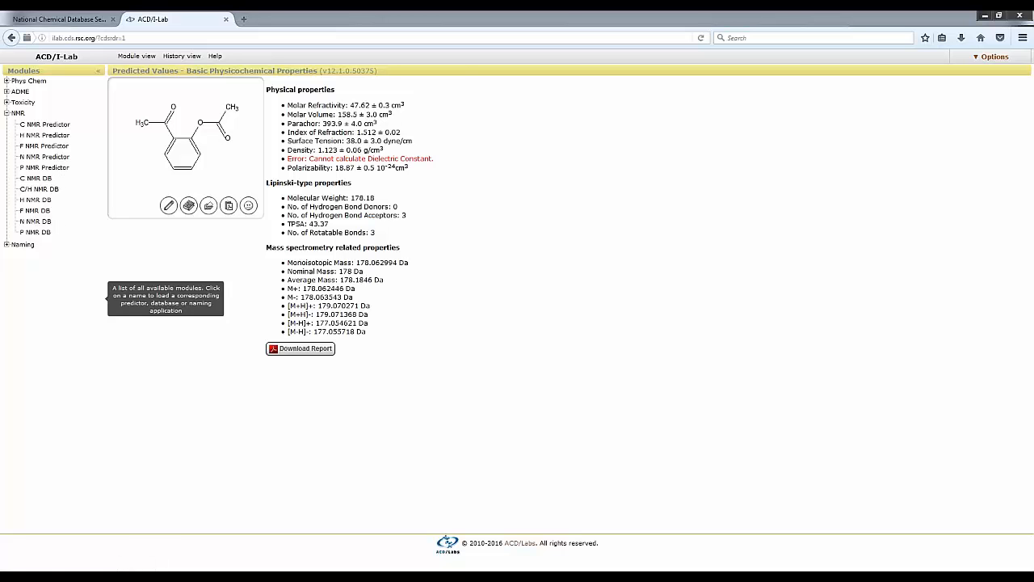
left_click(54, 135)
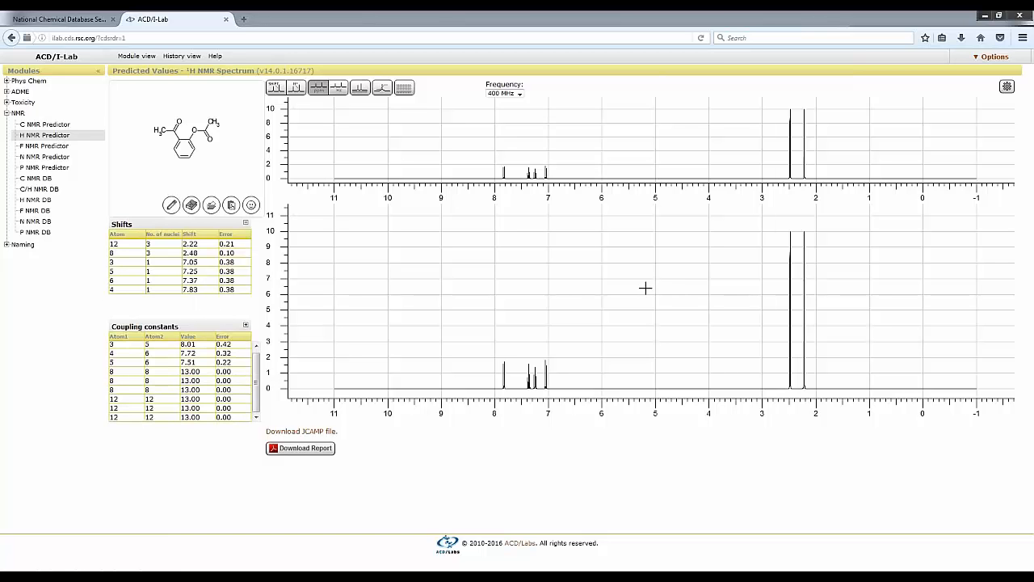
Zoom the proton spectrum to the aromatic region at about 6.8 to 8 ppm and reduce the vertical range to about 3.
mouse_move(501, 353)
left_click_drag(493, 352, 559, 355)
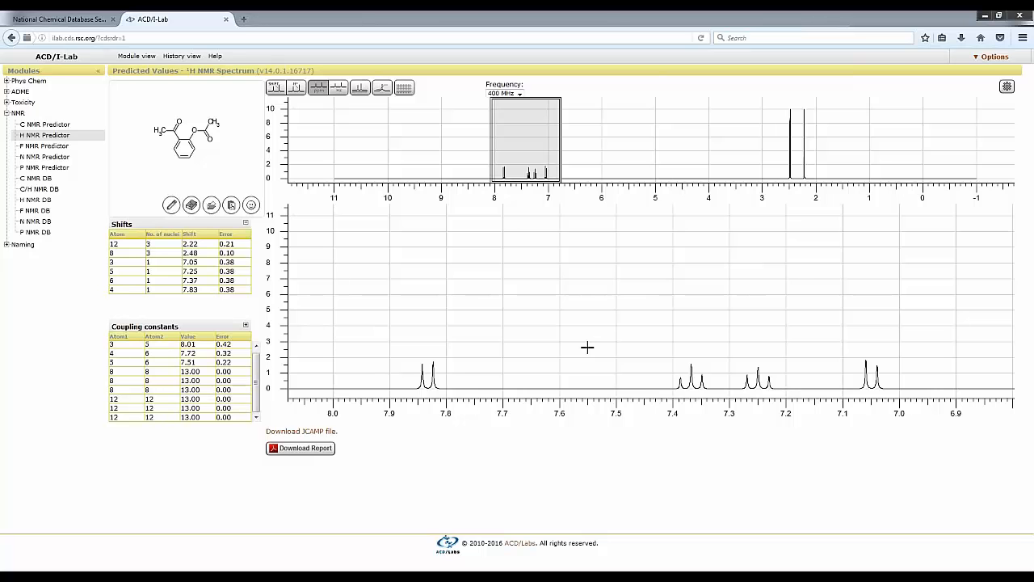
mouse_move(434, 376)
left_click_drag(535, 98, 538, 158)
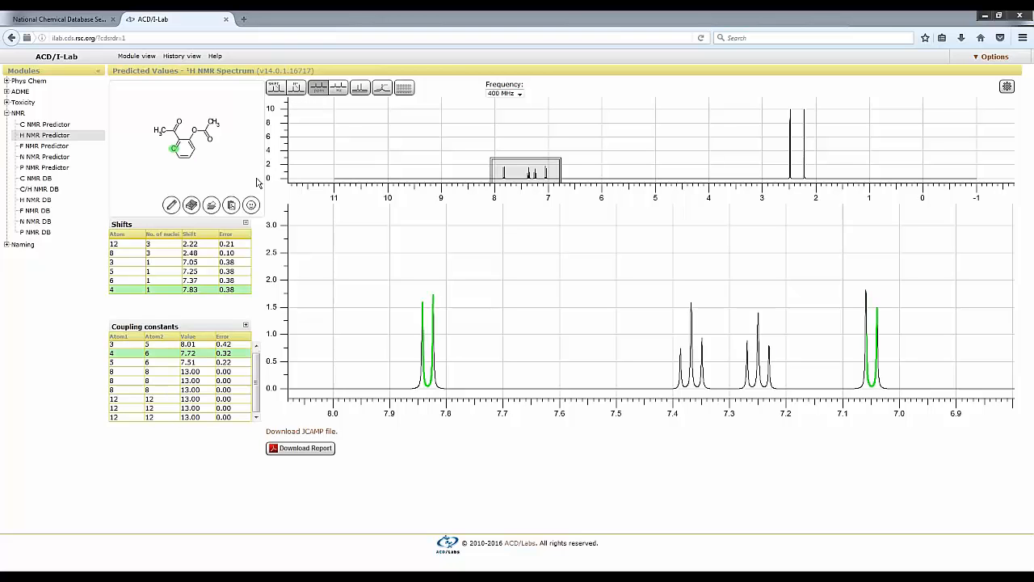
Switch the chemical shift labels on the peaks on and off, and do the same for the atom number labels.
left_click(275, 88)
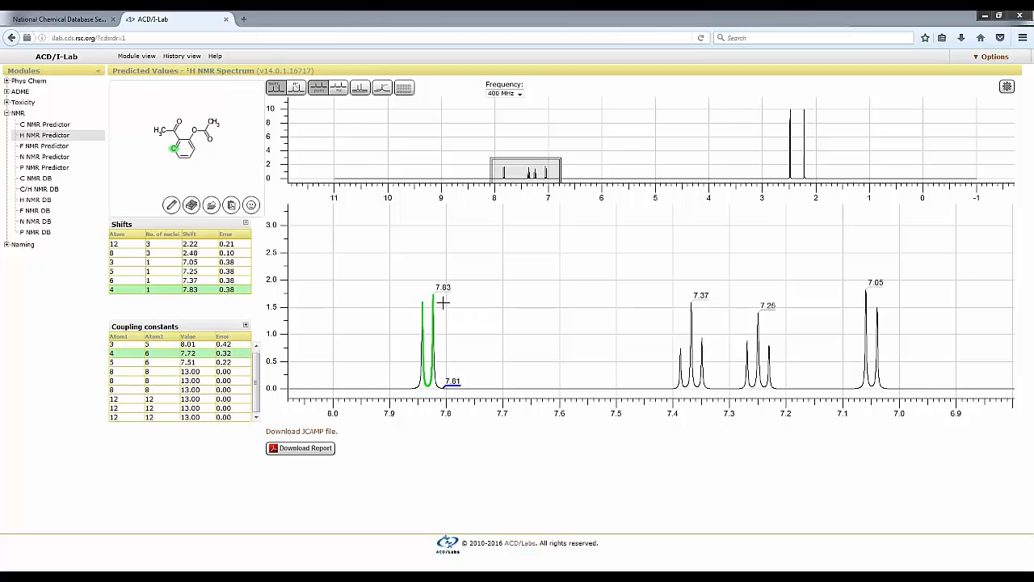
left_click(274, 87)
left_click(296, 87)
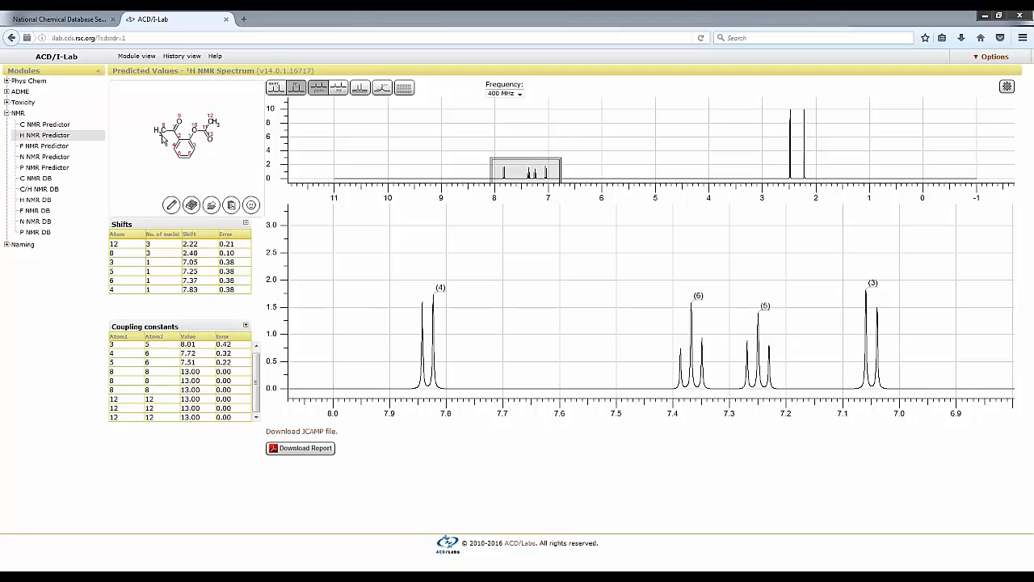
left_click(299, 89)
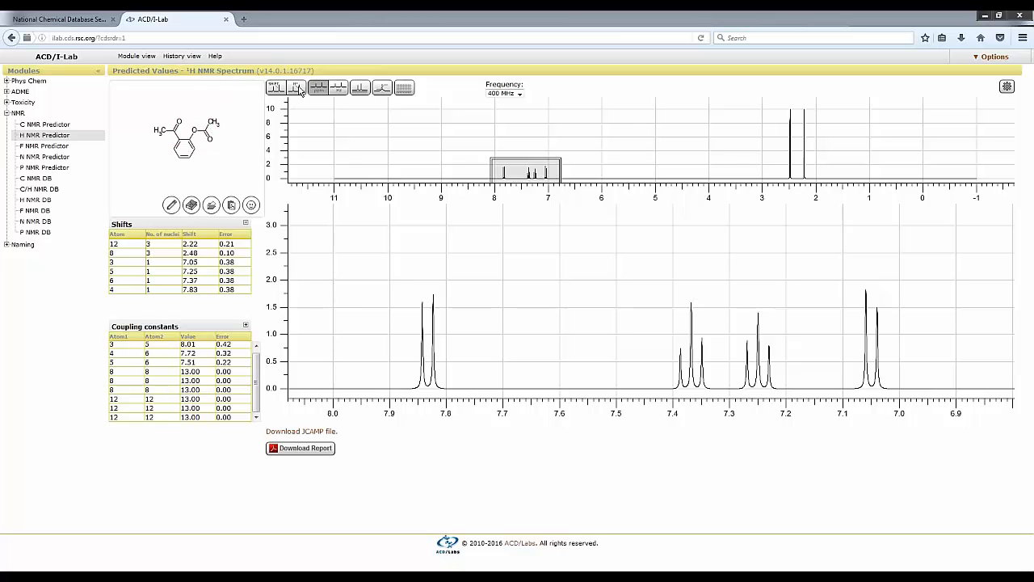
Switch the proton spectrum's axis to Hz and back to ppm, and restore the full spectrum range.
left_click(340, 91)
left_click(320, 90)
left_click(361, 89)
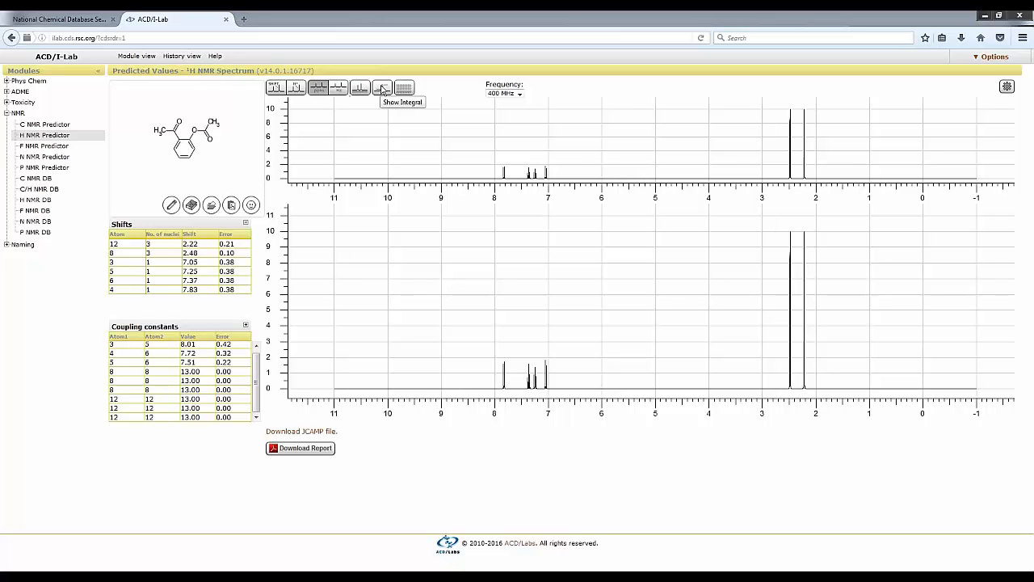
Show the integral curve on the proton spectrum and set the frequency to 900 MHz.
left_click(383, 89)
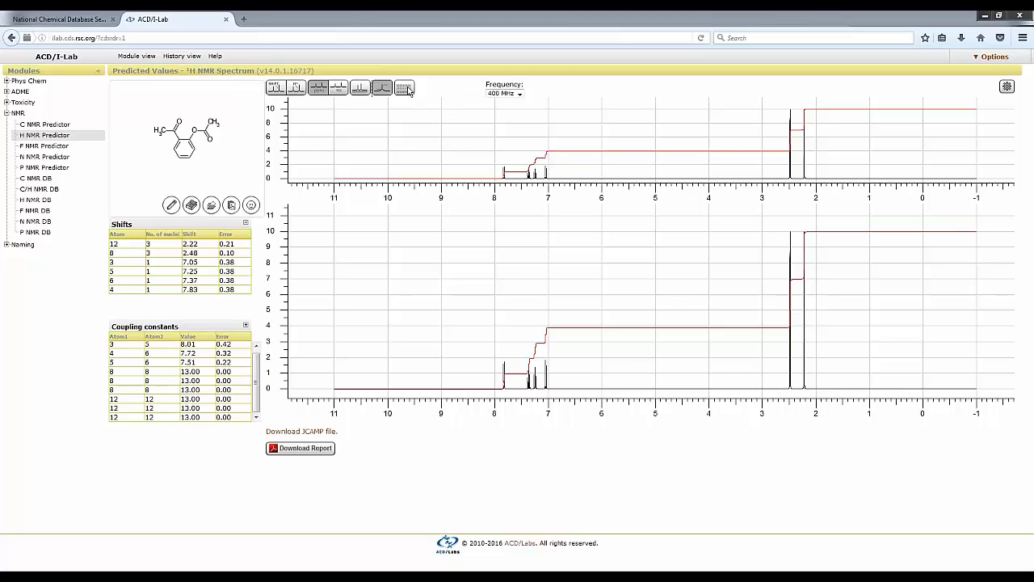
left_click(405, 89)
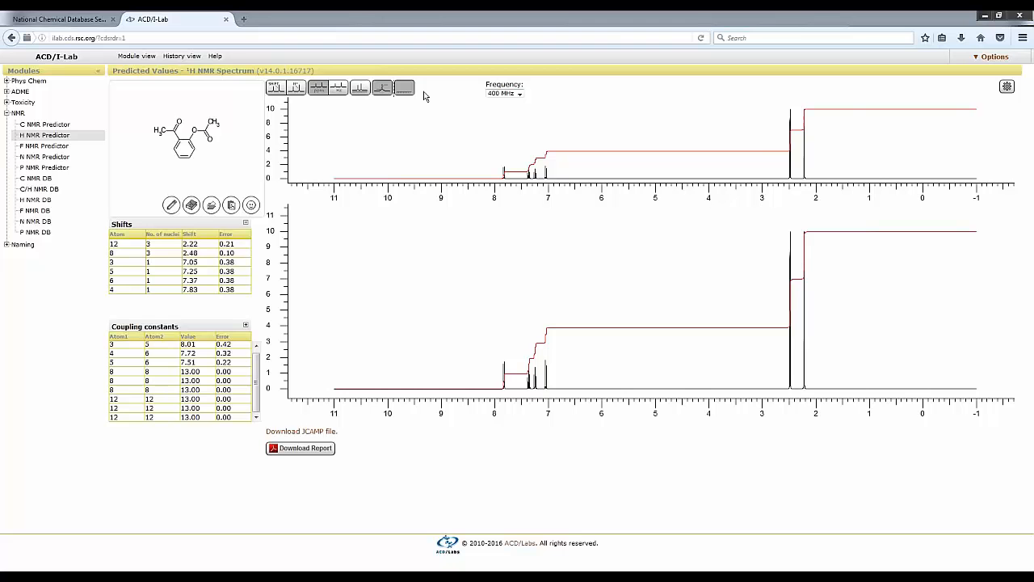
left_click(407, 89)
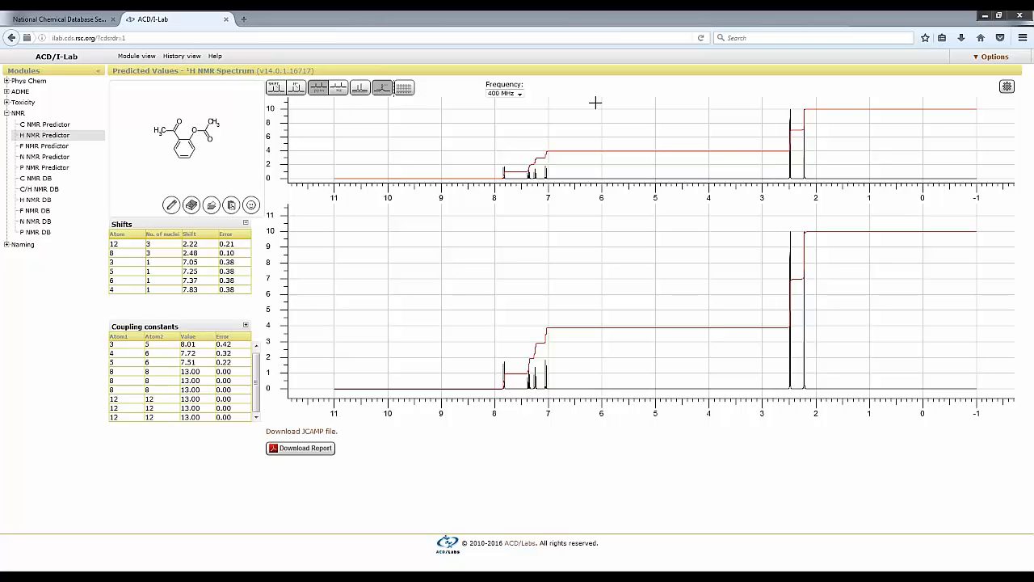
left_click(520, 94)
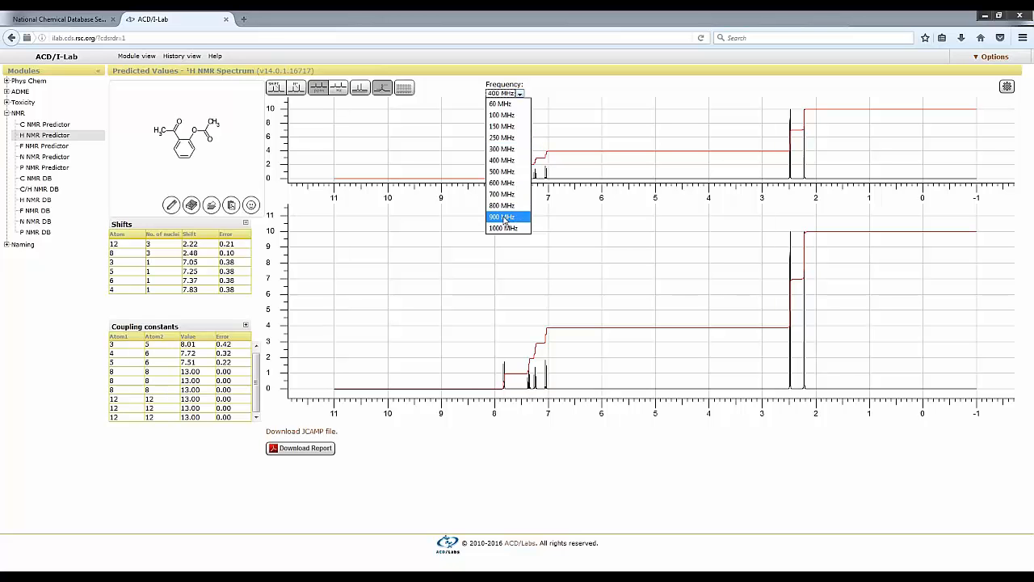
left_click(503, 219)
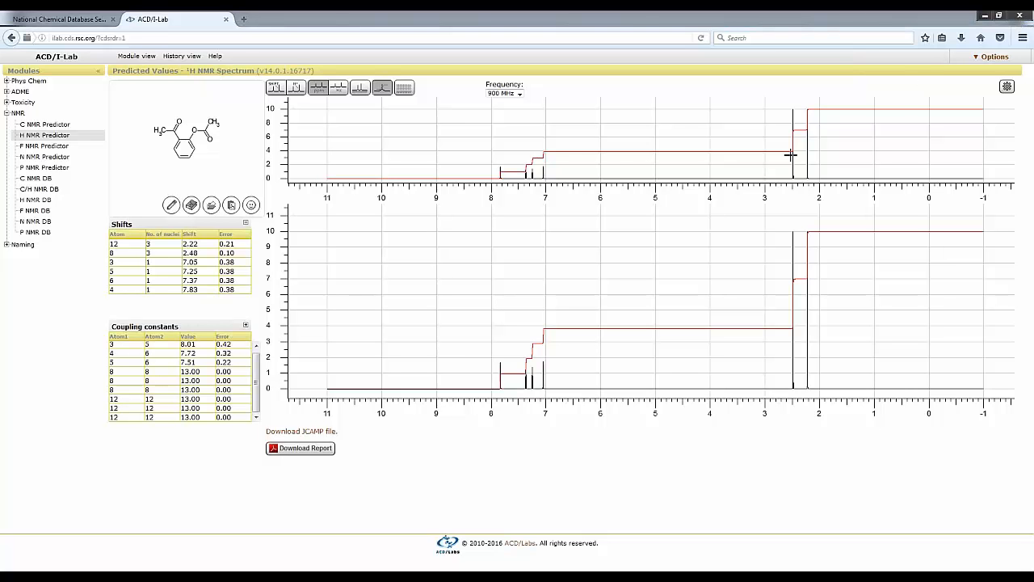
Review the line width and coupling options for the proton prediction and accept them as they are.
left_click(1007, 87)
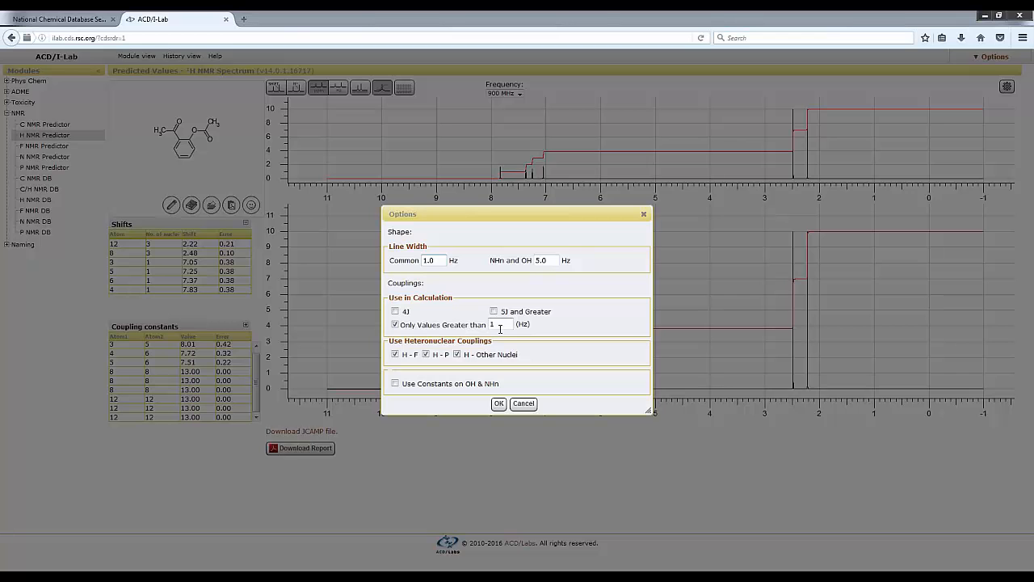
left_click(445, 260)
left_click(499, 403)
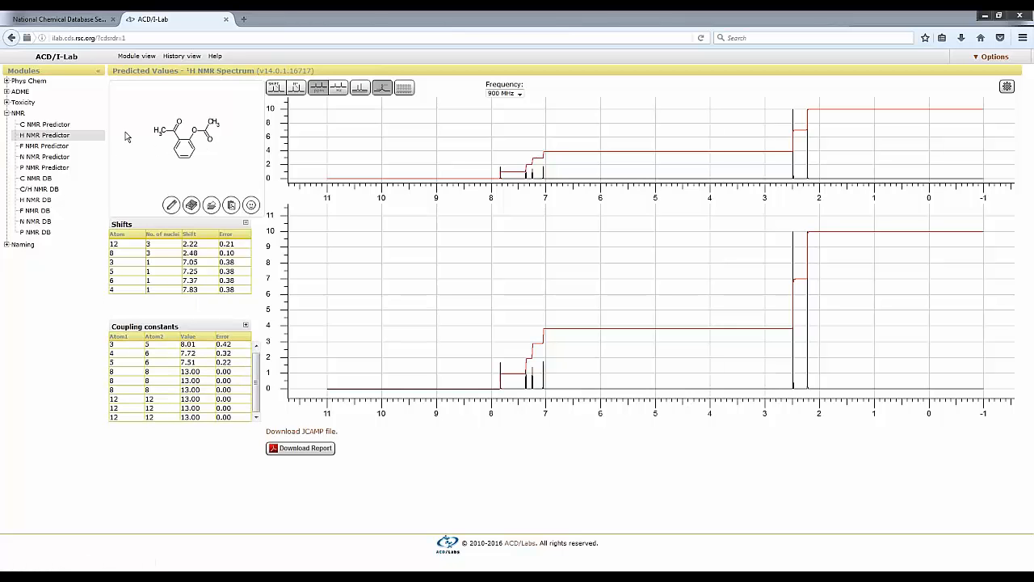
Run the C NMR Predictor and inspect the region from about 172 to 125 ppm before restoring the full carbon spectrum.
left_click(54, 125)
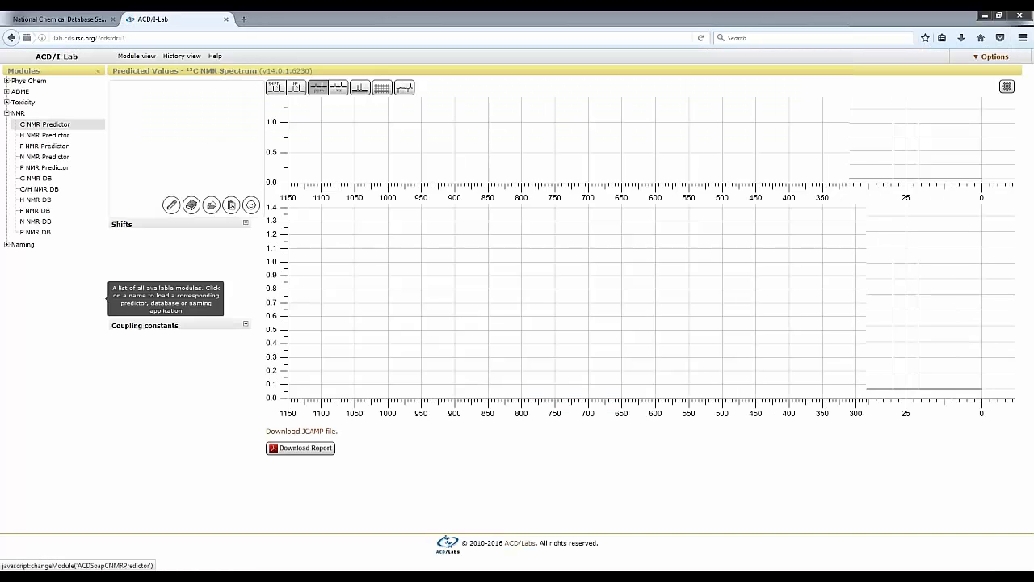
mouse_move(473, 303)
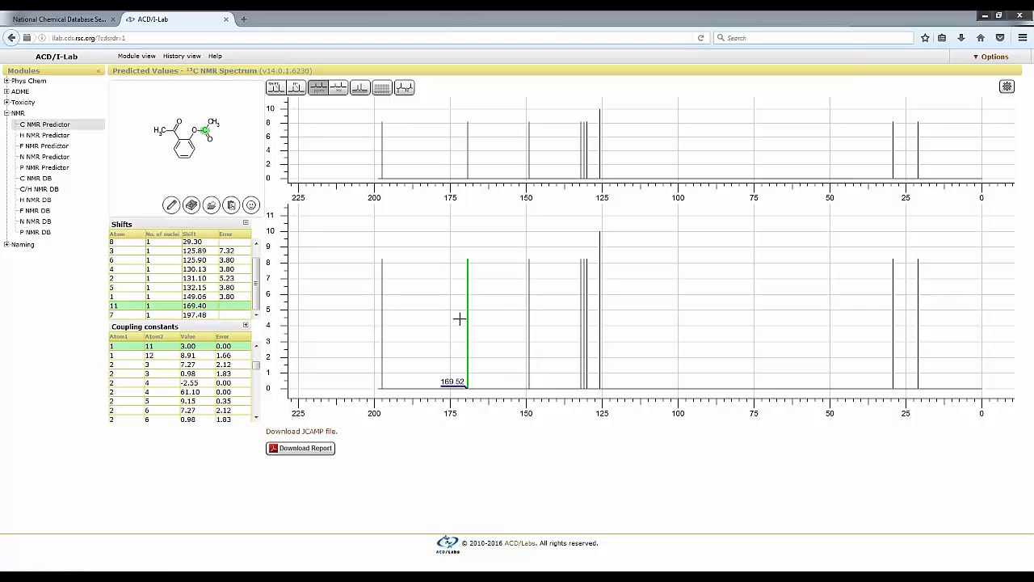
left_click_drag(458, 335, 604, 330)
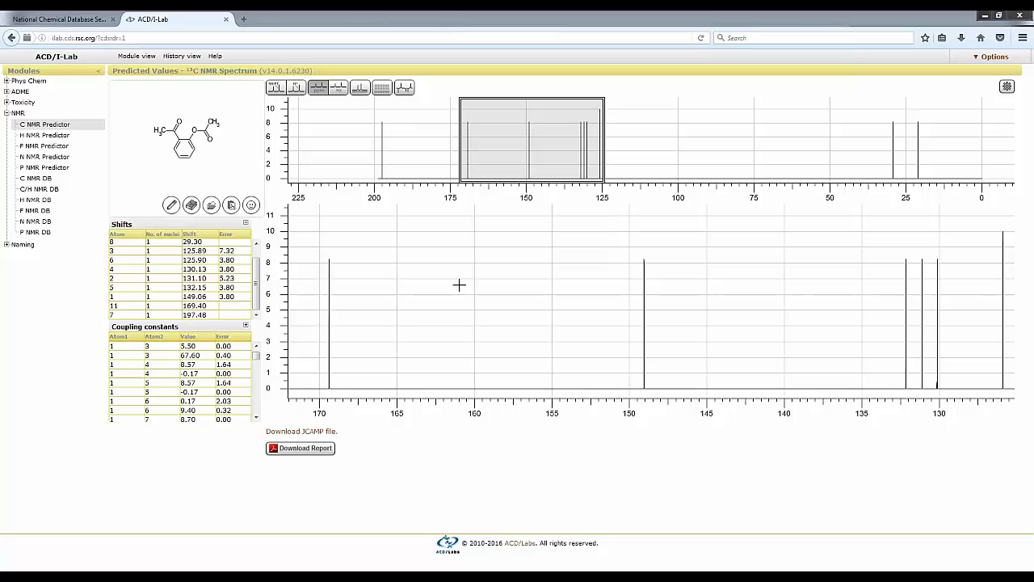
left_click(360, 91)
left_click(383, 291)
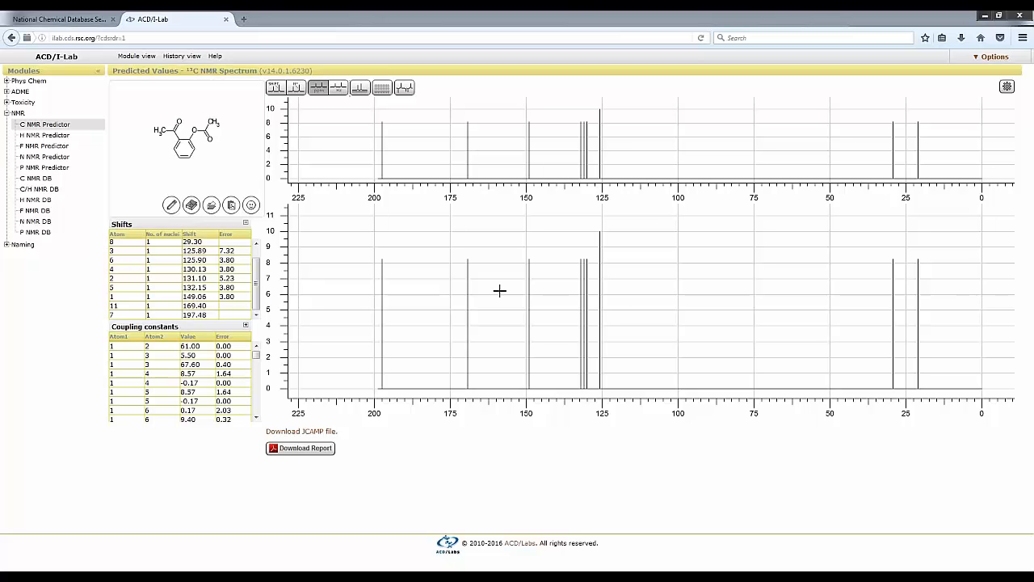
left_click(388, 229)
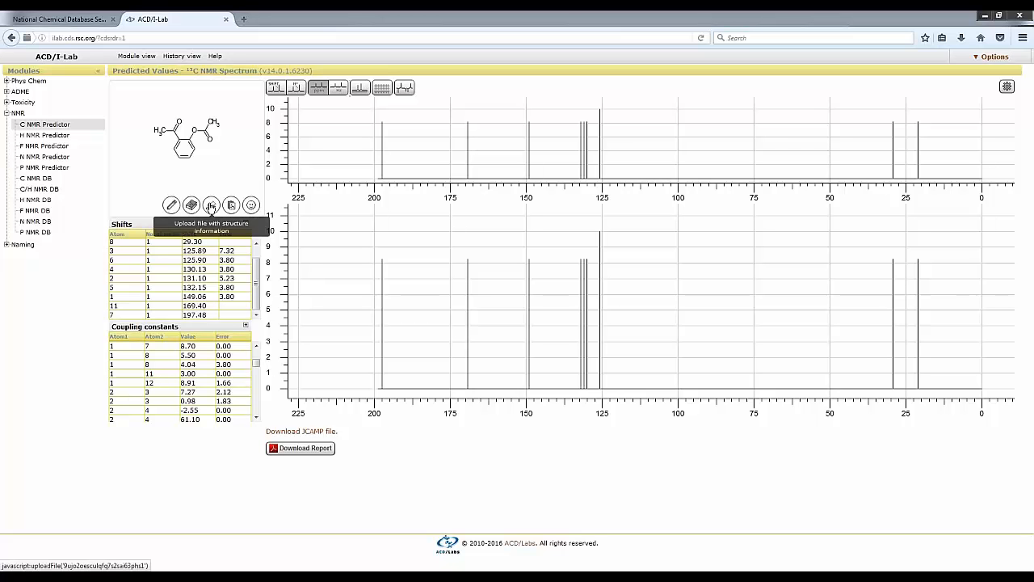
Upload the structure file Lipitor.sk2 from the RSC folder and load it into the C NMR prediction.
left_click(211, 206)
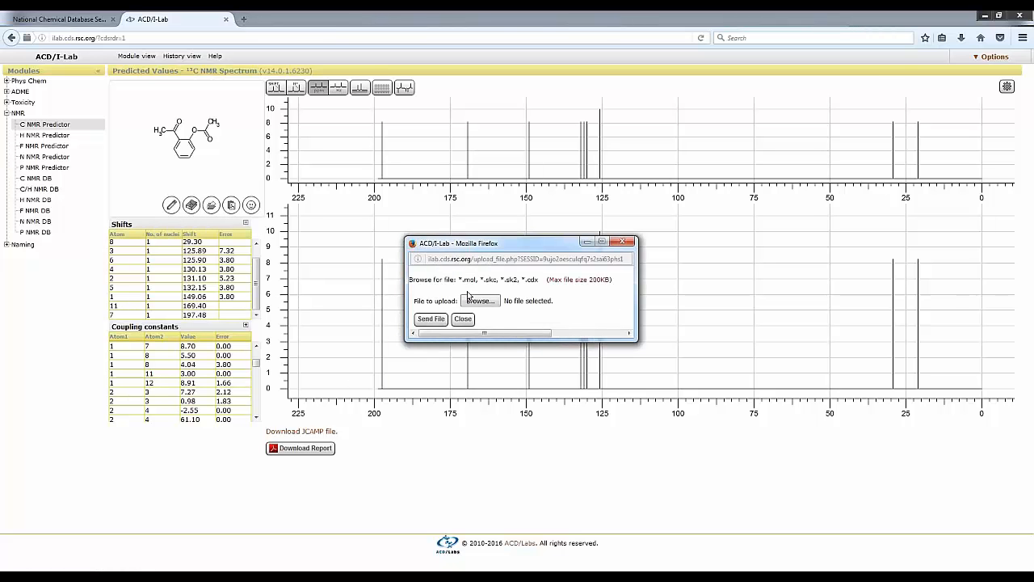
left_click(479, 301)
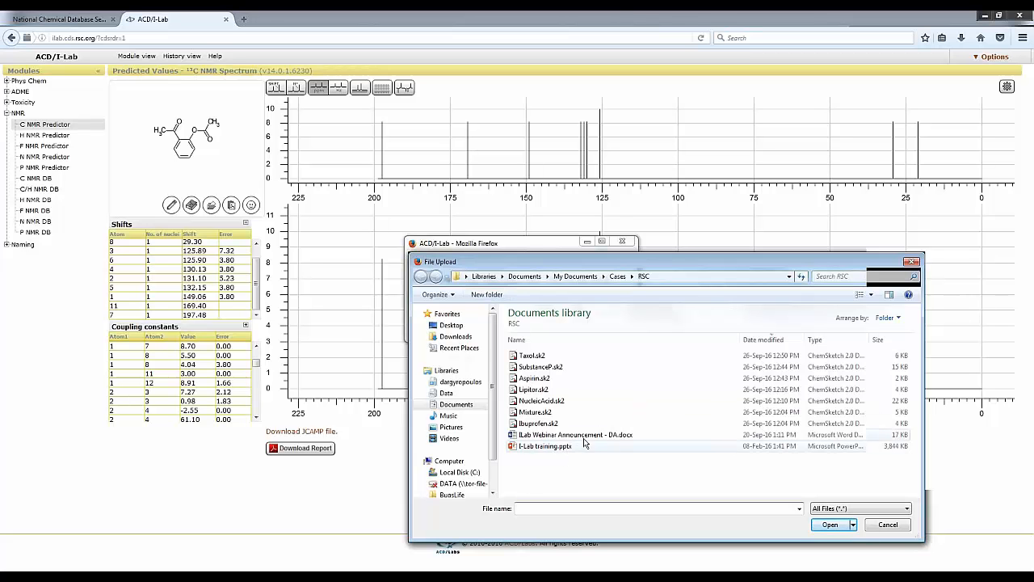
left_click(548, 391)
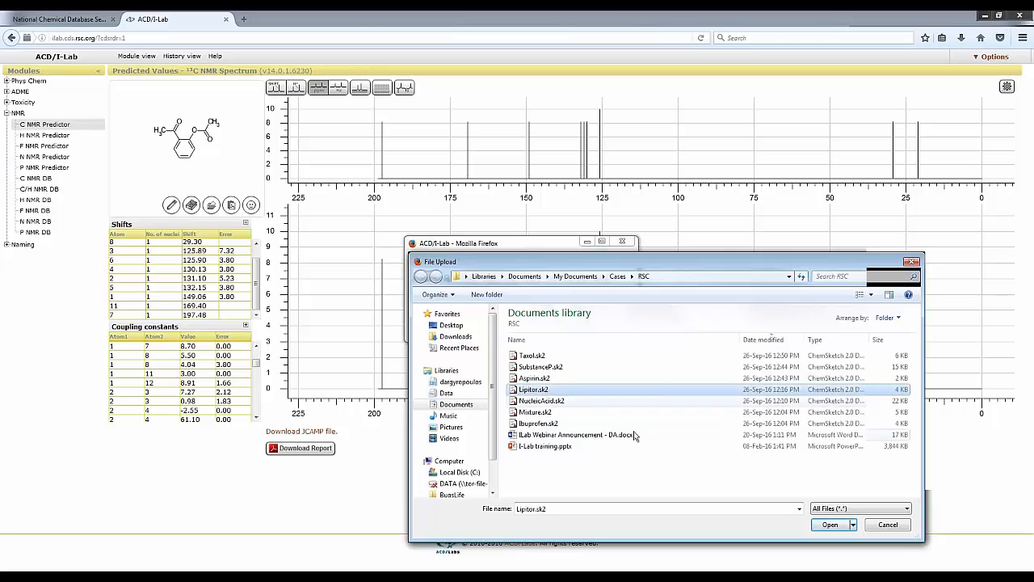
left_click(828, 525)
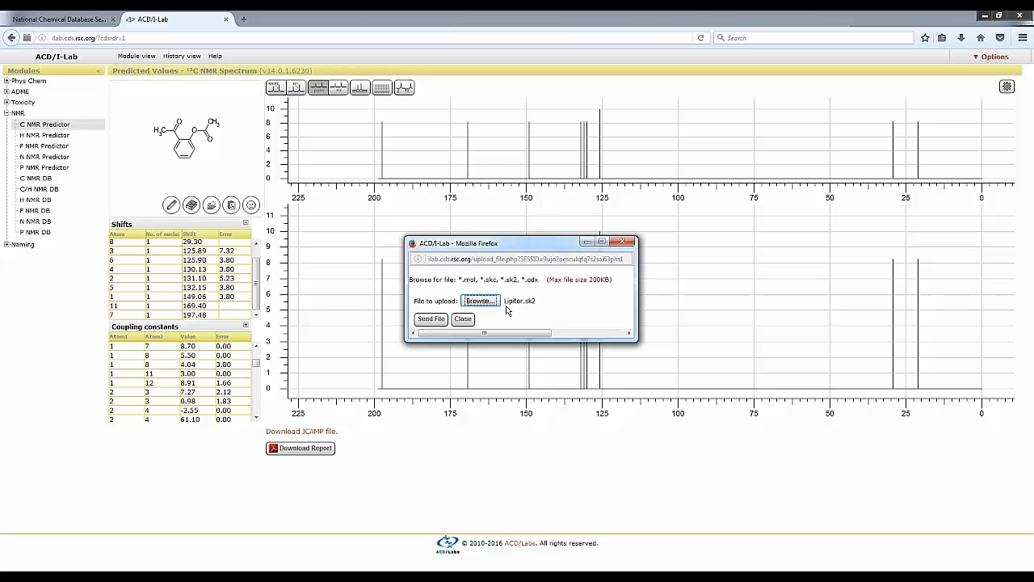
left_click(430, 320)
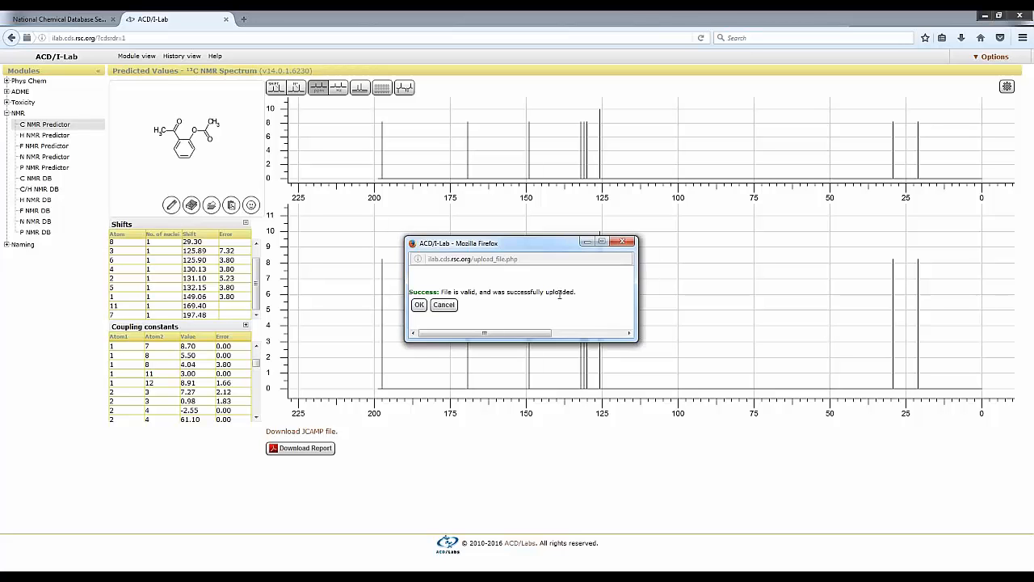
left_click(419, 307)
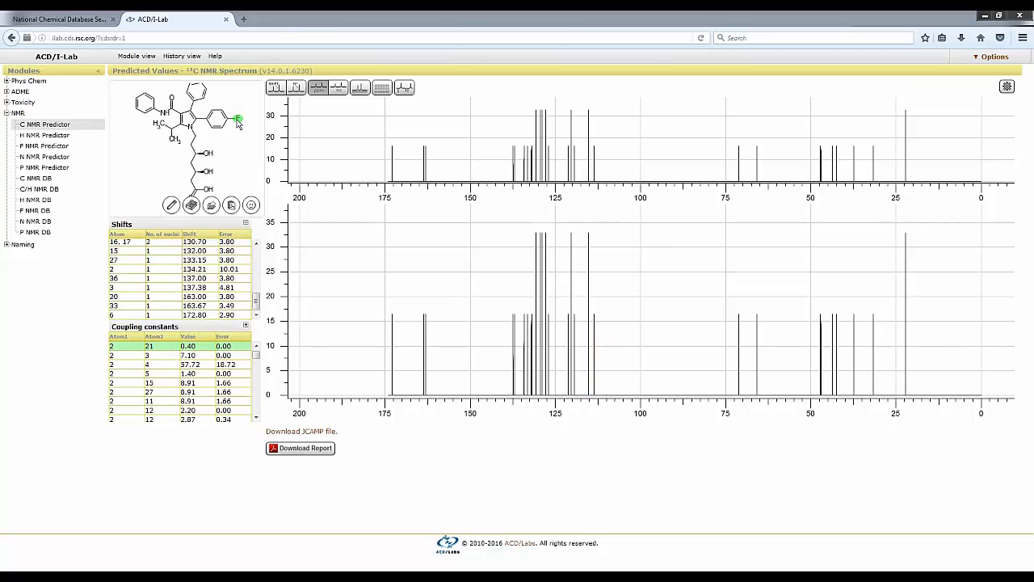
Predict the uploaded structure's fluorine spectrum with the F NMR Predictor and display it in ppm.
left_click(53, 147)
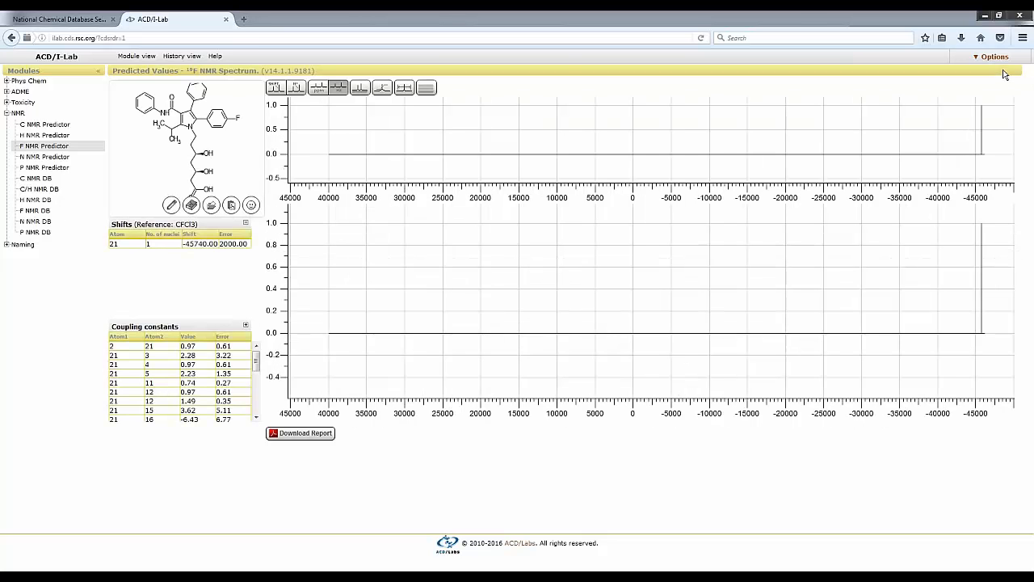
mouse_move(978, 284)
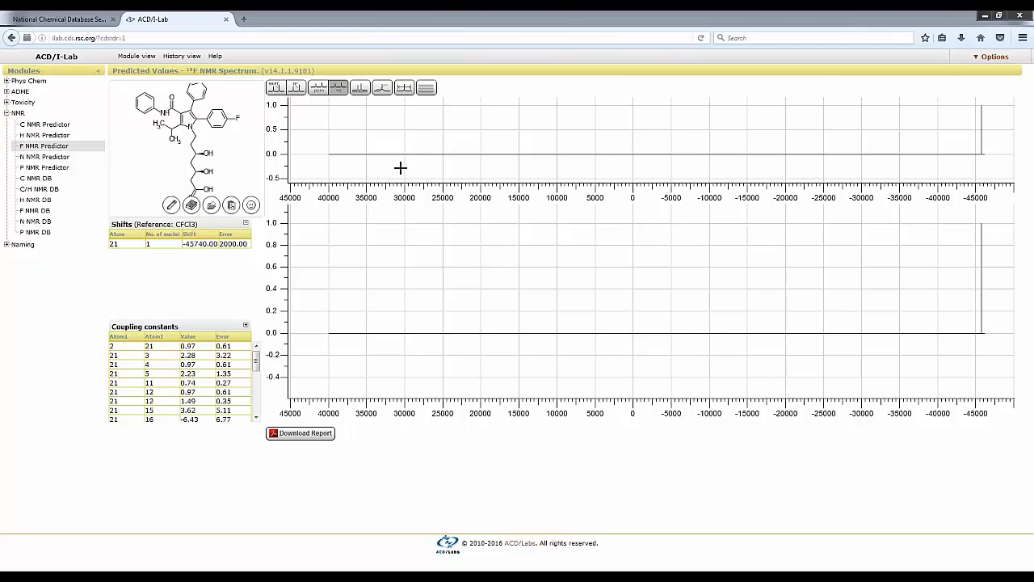
left_click(319, 89)
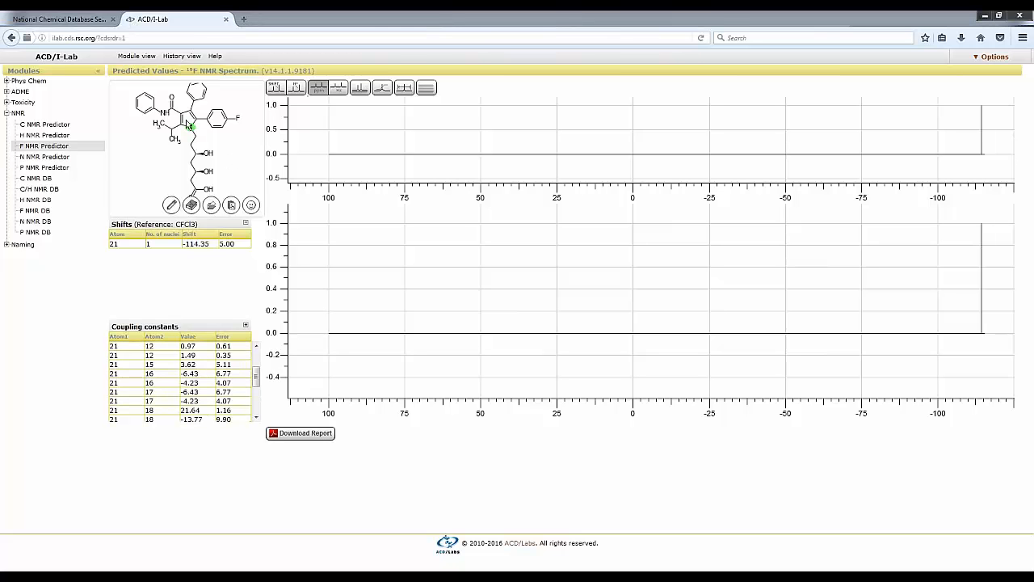
Run the N NMR Predictor on the uploaded structure, displaying the spectrum in ppm with NH3 as the shift reference.
left_click(56, 156)
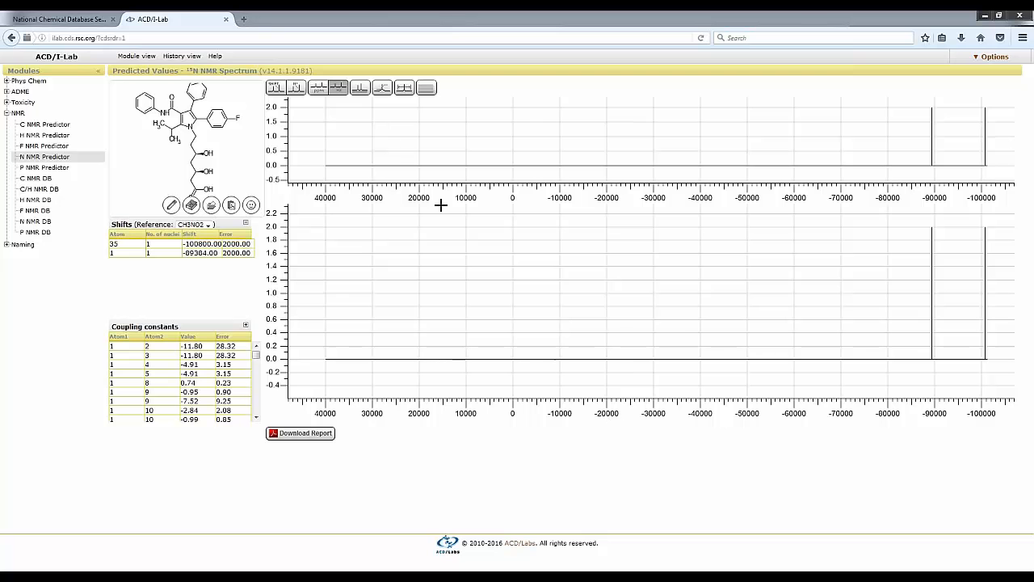
left_click(324, 89)
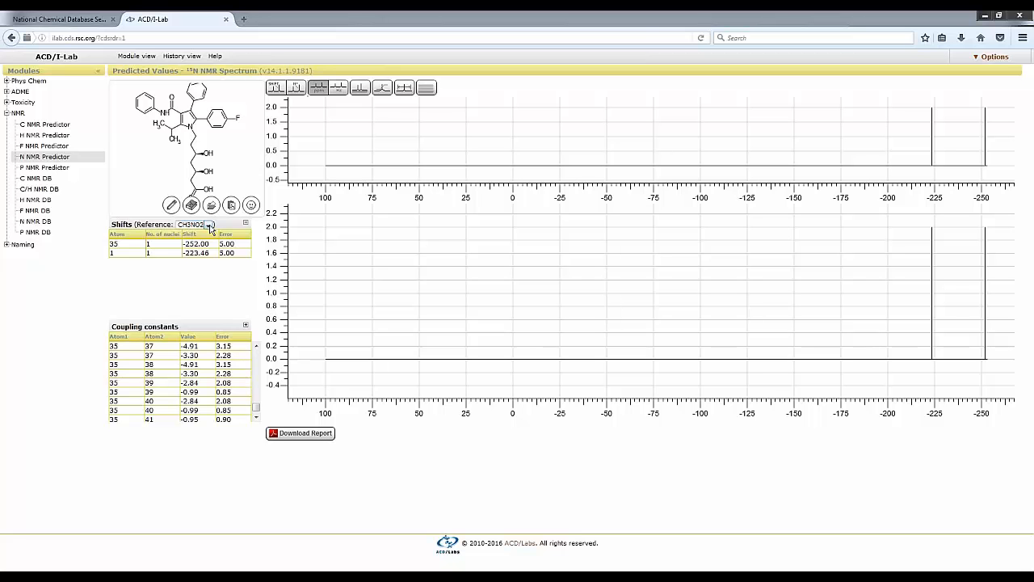
left_click(209, 227)
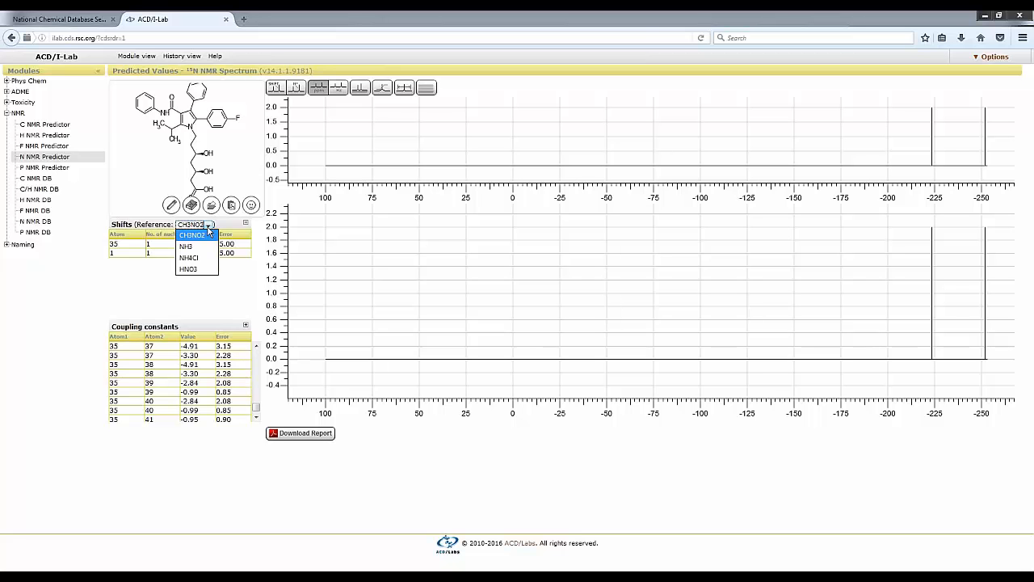
left_click(202, 248)
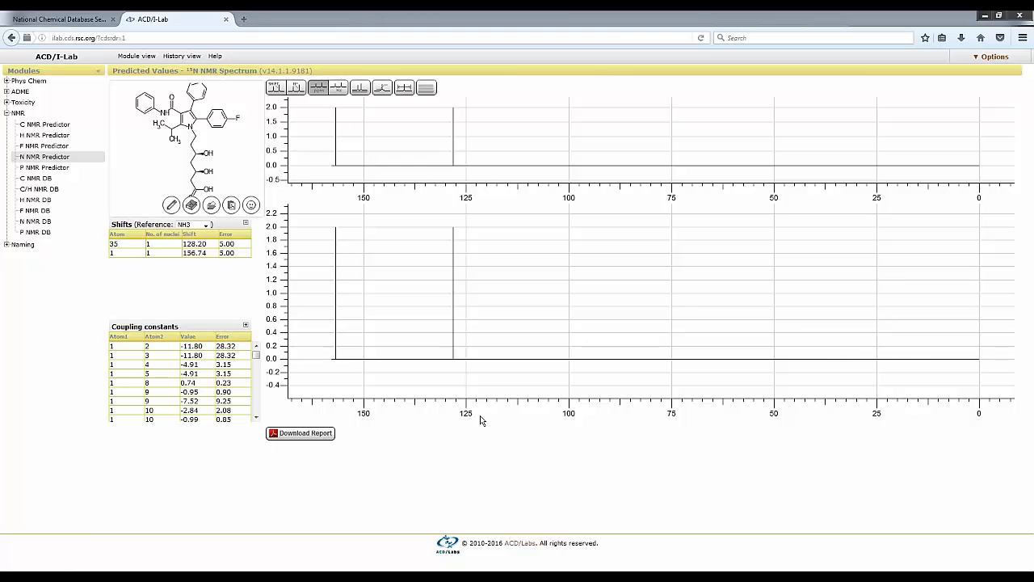
mouse_move(453, 275)
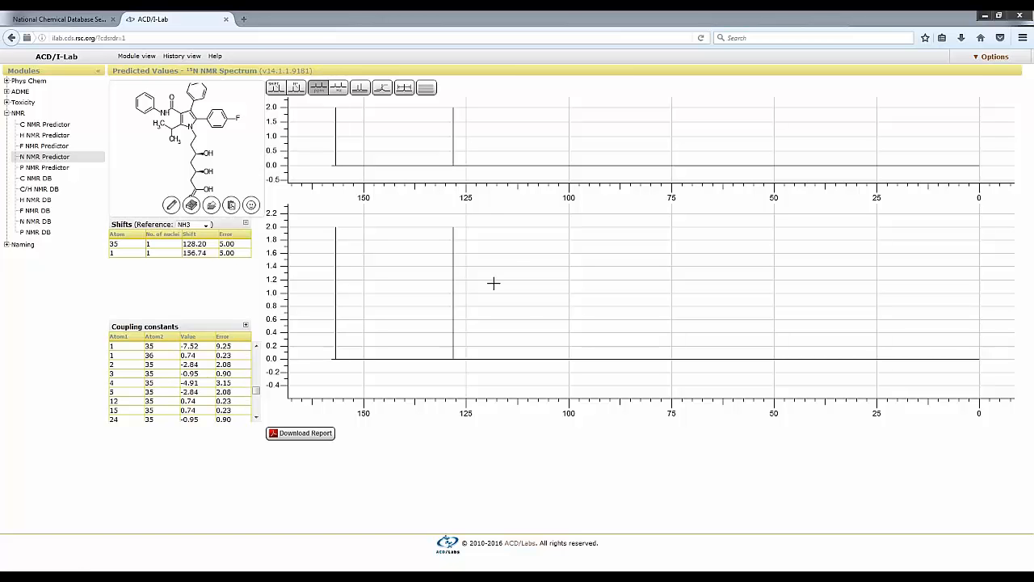
Switch to ChemSketch, copy the entire drawn structure, and paste it from the clipboard into the N NMR prediction in ACD/I-Lab.
mouse_move(455, 355)
left_click(319, 561)
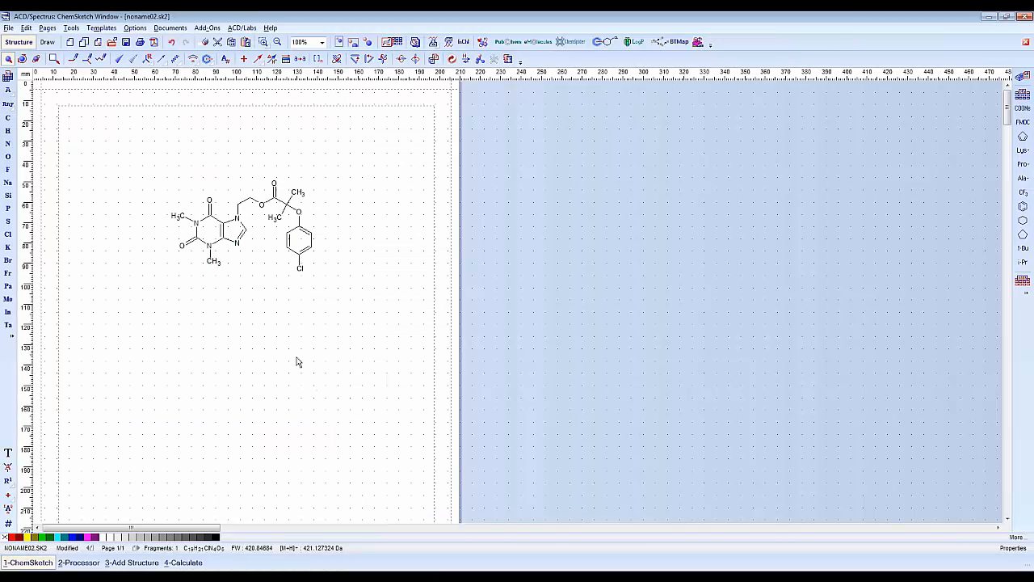
left_click(26, 27)
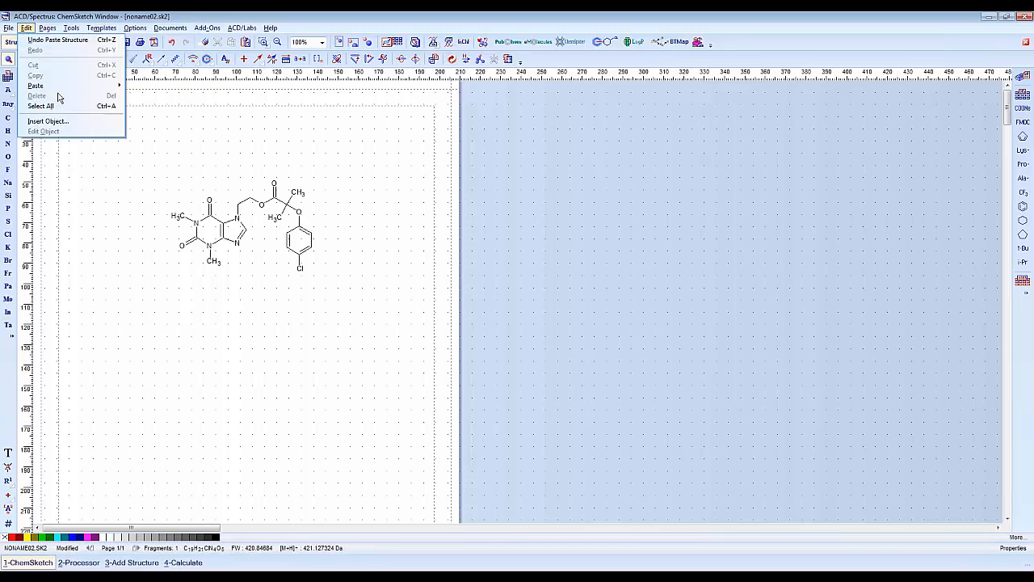
left_click(60, 106)
left_click(26, 27)
left_click(48, 78)
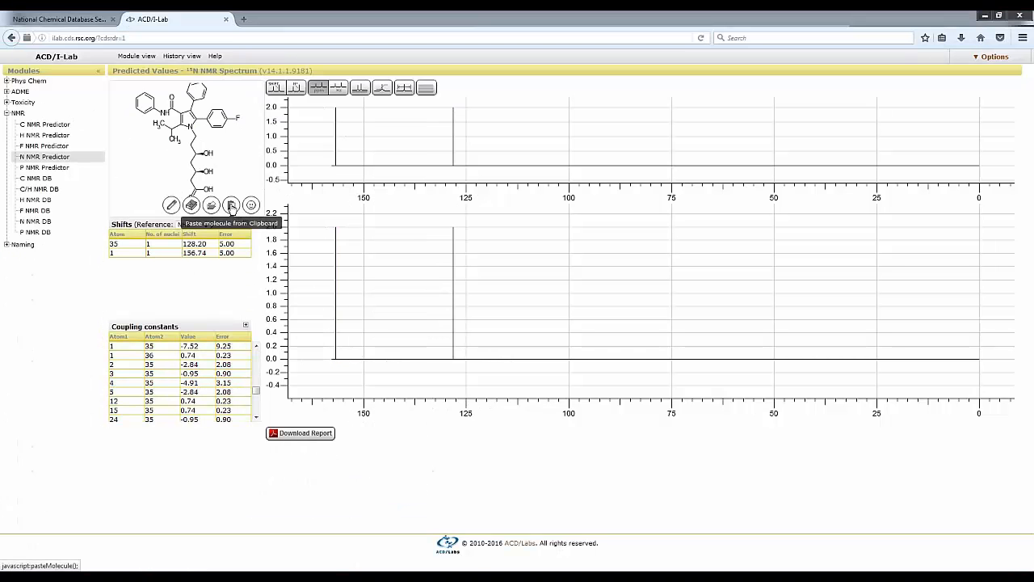
left_click(231, 206)
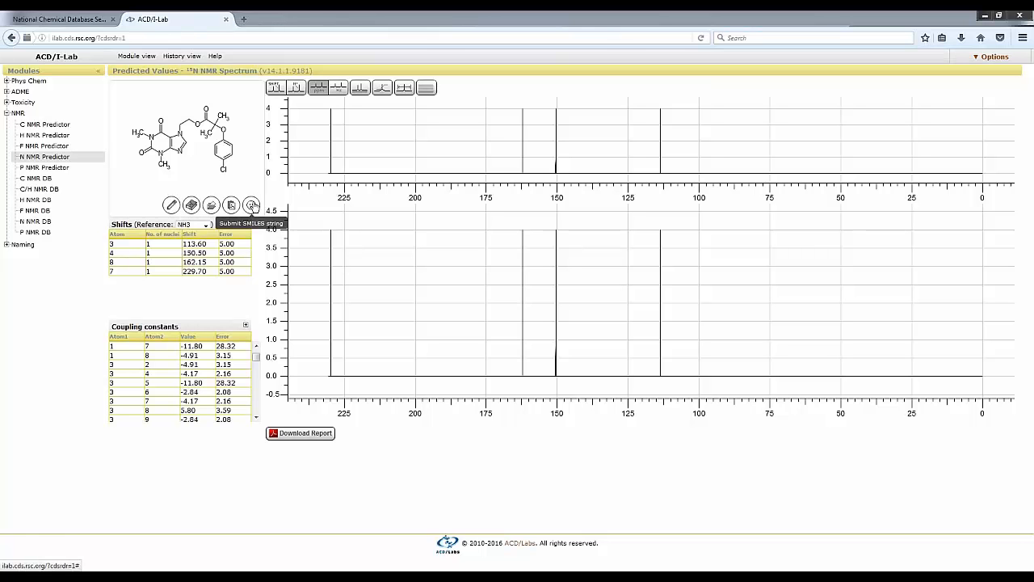
Open the SMILES entry for the N NMR prediction, then switch to ChemSketch to generate and copy the drawn structure's SMILES string.
left_click(251, 205)
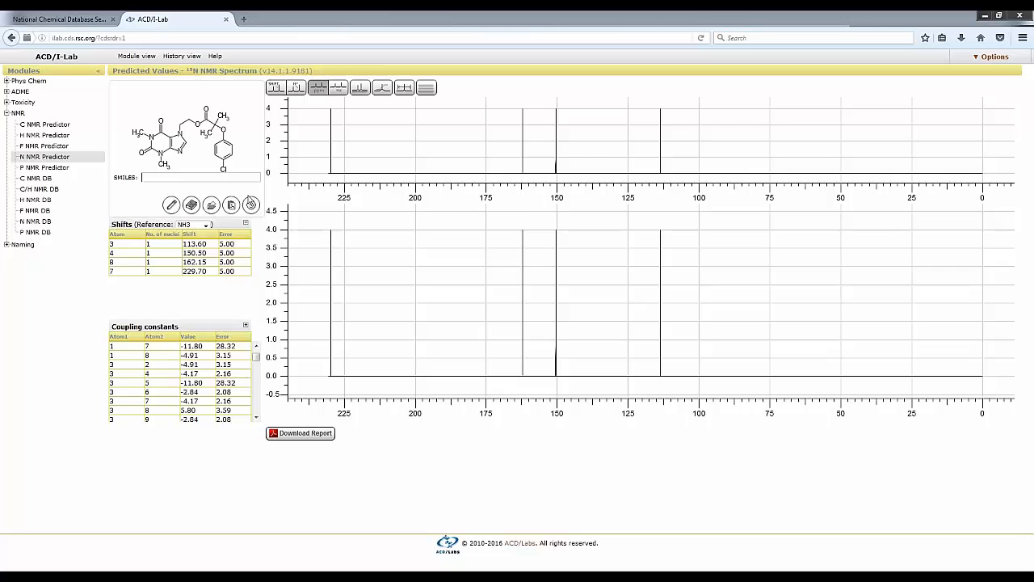
left_click(252, 205)
left_click(557, 259)
scroll(242, 373, "down", 1)
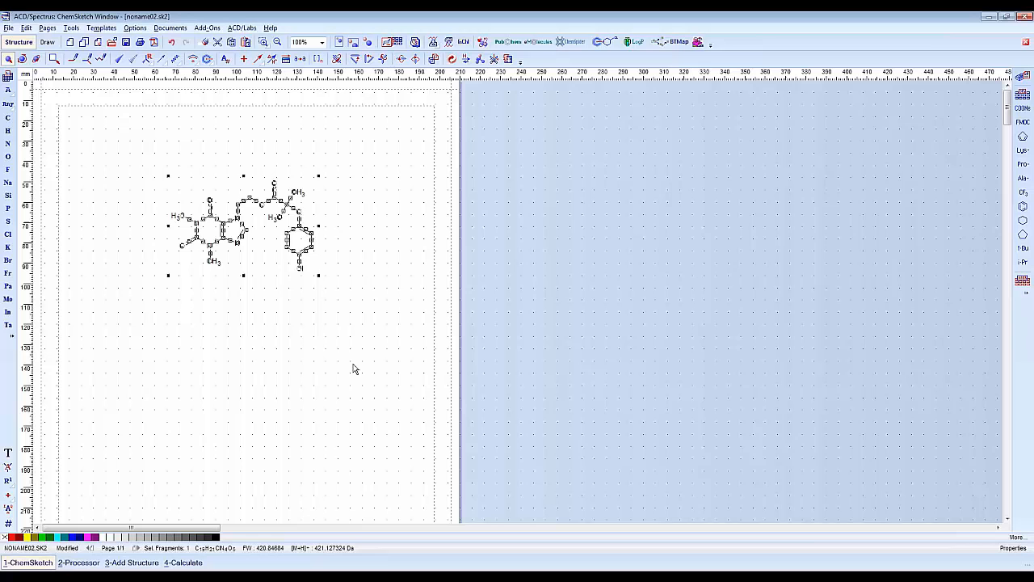
left_click(336, 376)
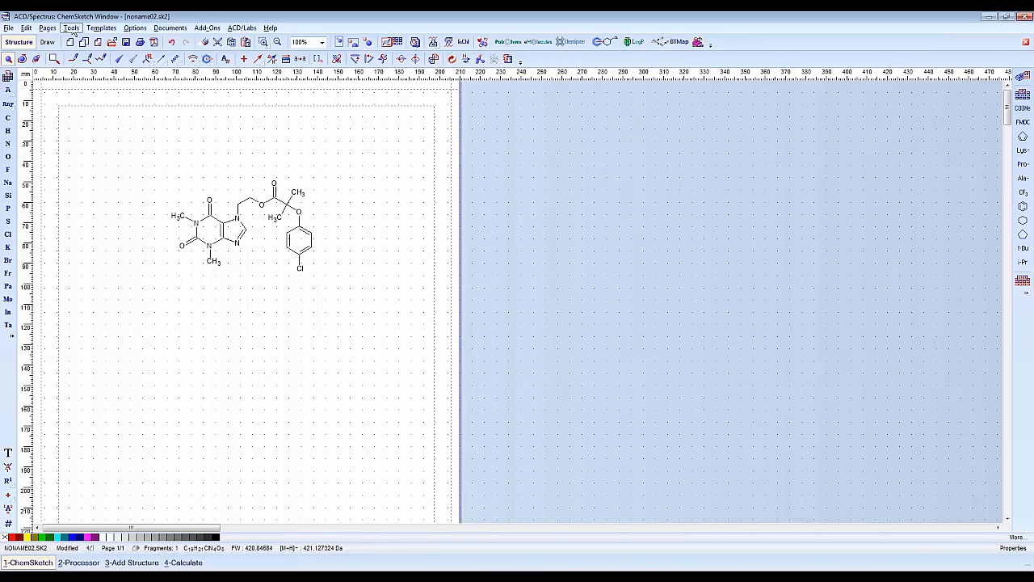
left_click(71, 28)
mouse_move(174, 229)
left_click(239, 278)
left_click(29, 27)
left_click(50, 75)
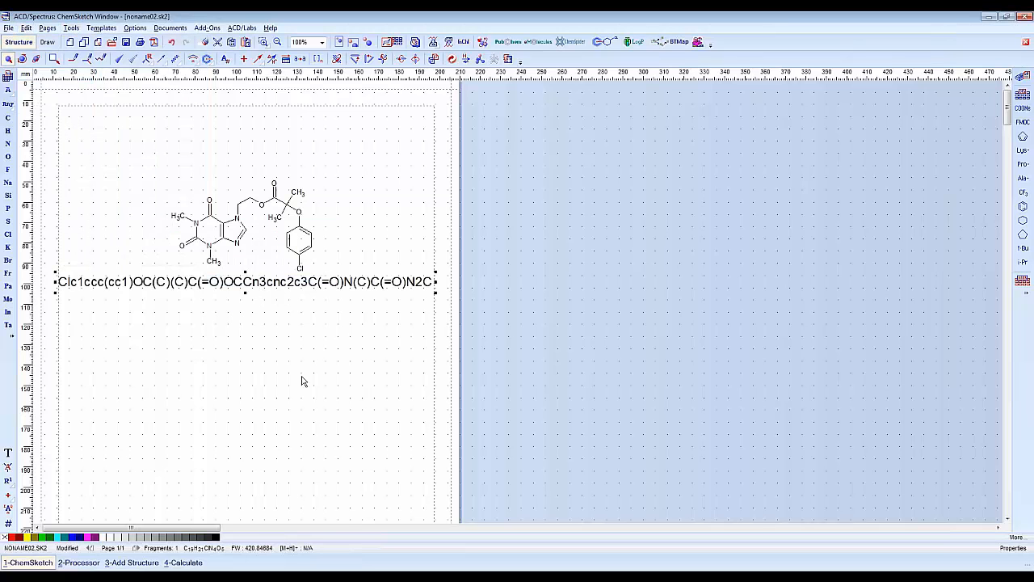
Switch back to ACD/I-Lab, load the copied SMILES string into the N NMR prediction, and resubmit the structure through the Structure Editor.
key("alt+Tab")
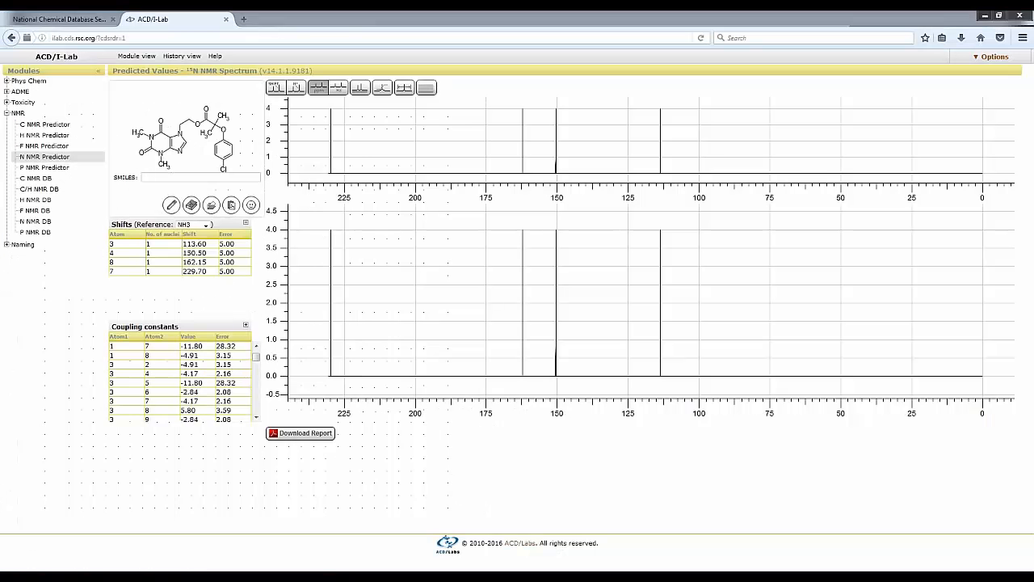
left_click(152, 179)
key("ctrl+v")
left_click(191, 205)
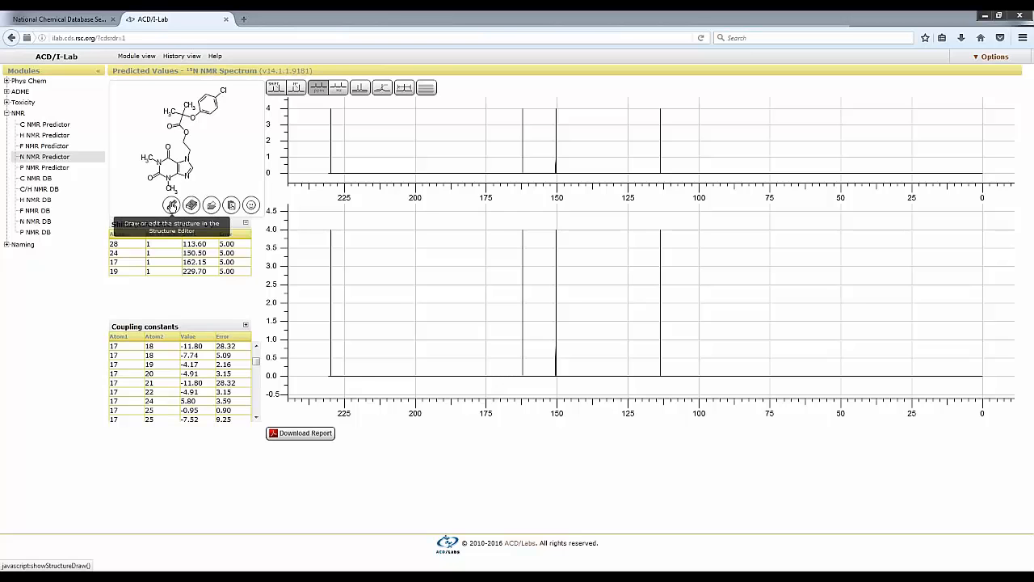
left_click(171, 205)
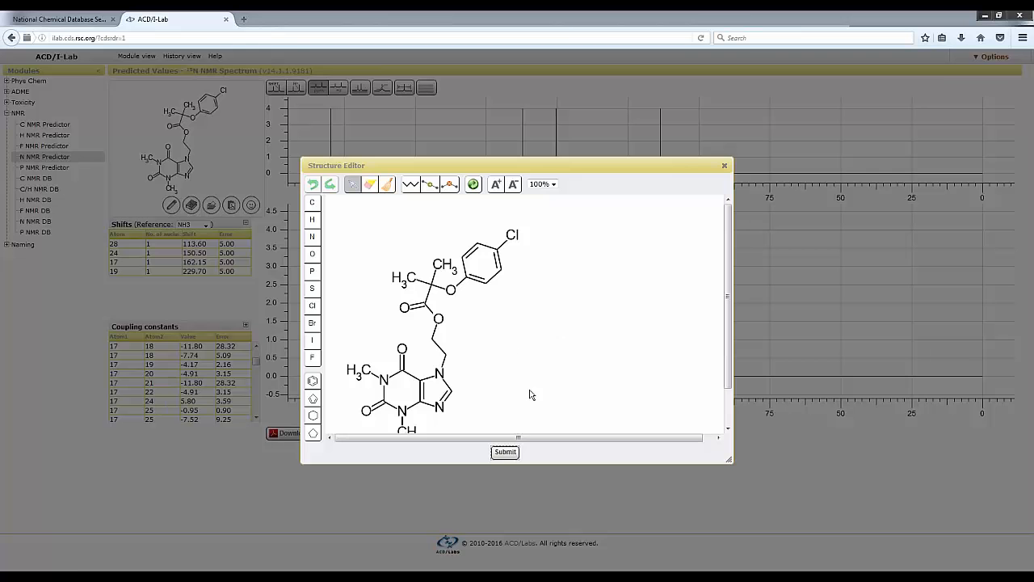
left_click(505, 452)
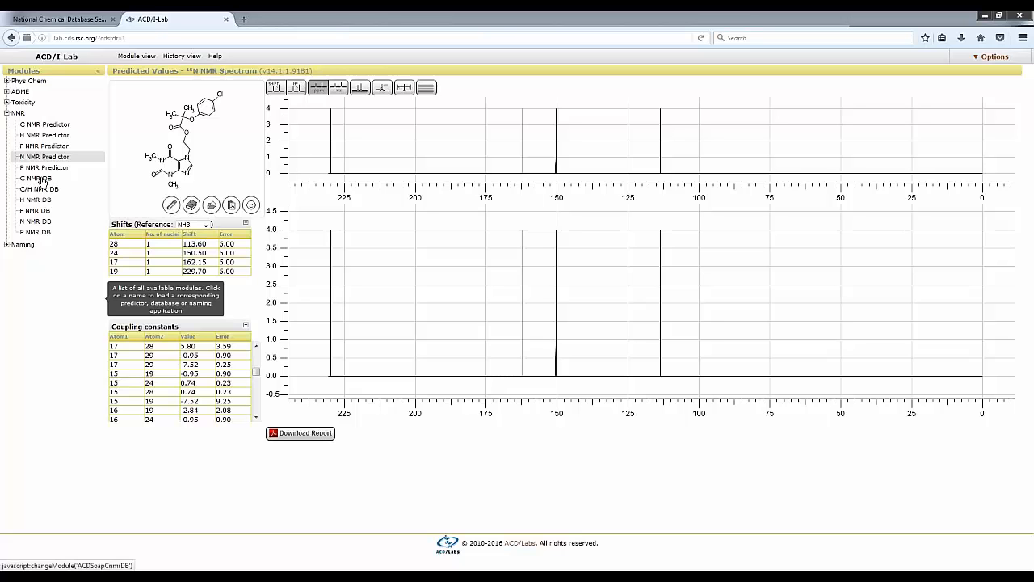
Search the C NMR database by Similar Structure and examine the carbon shifts of the first compound, C17H19ClN4O3.
left_click(41, 178)
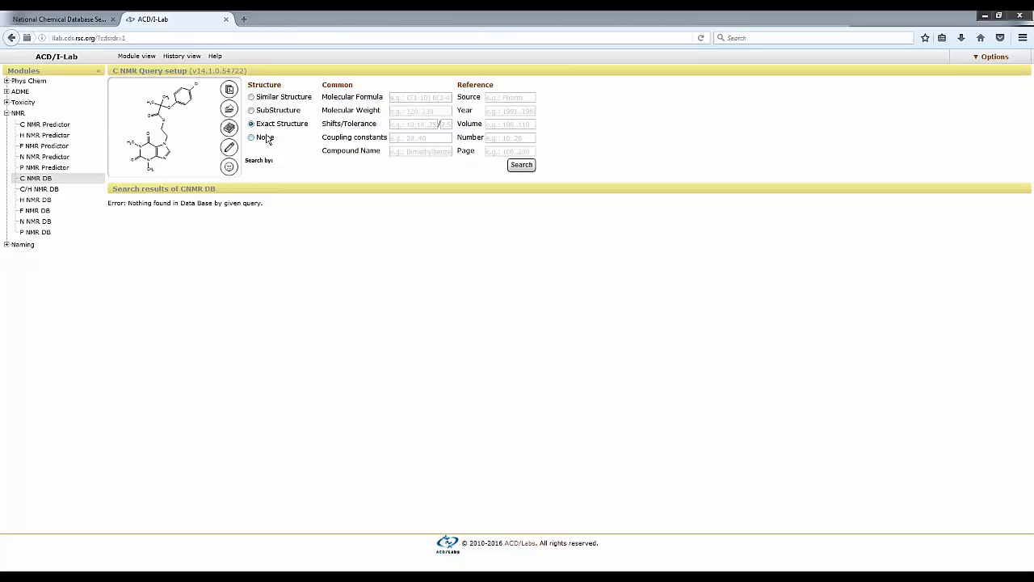
left_click(251, 98)
left_click(521, 166)
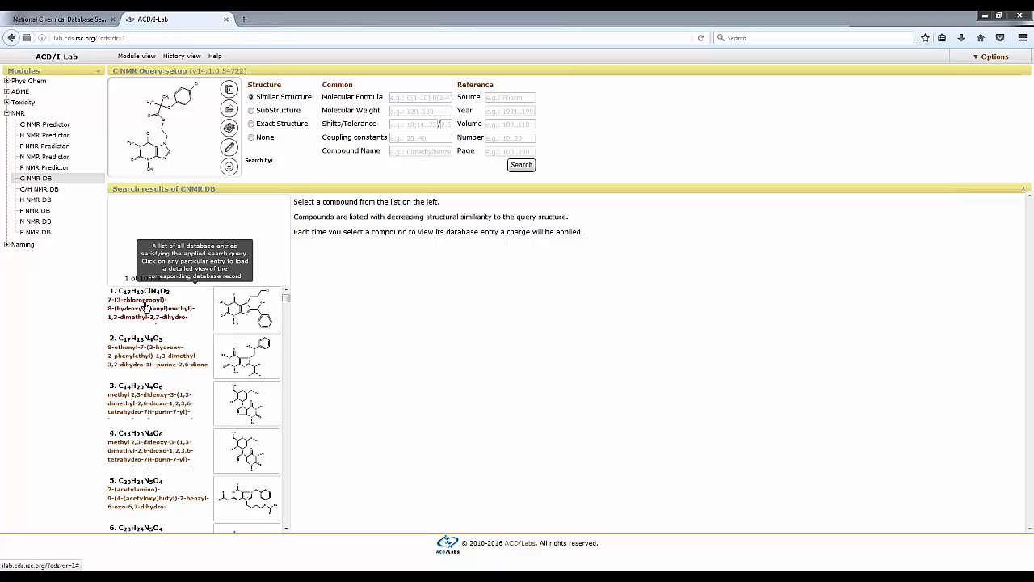
left_click(143, 305)
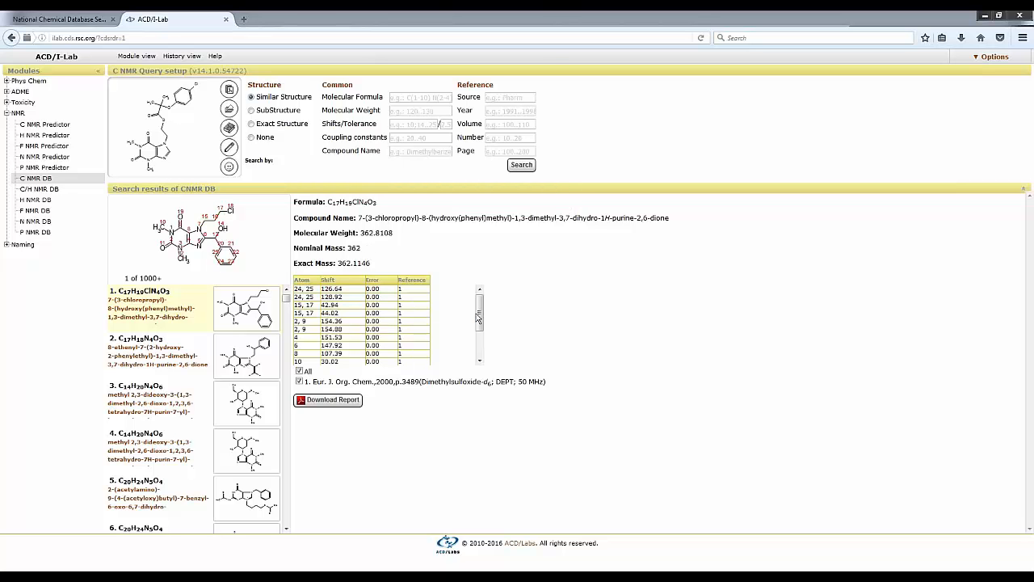
left_click_drag(481, 312, 484, 341)
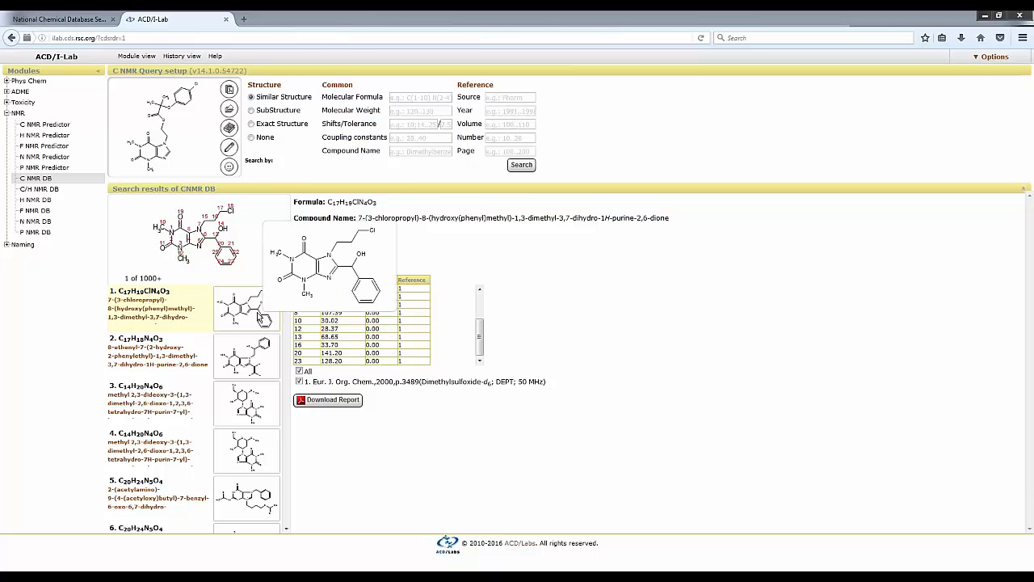
Search the C/H NMR database by Similar Structure and view the C and H shifts of the first two compounds.
left_click(46, 189)
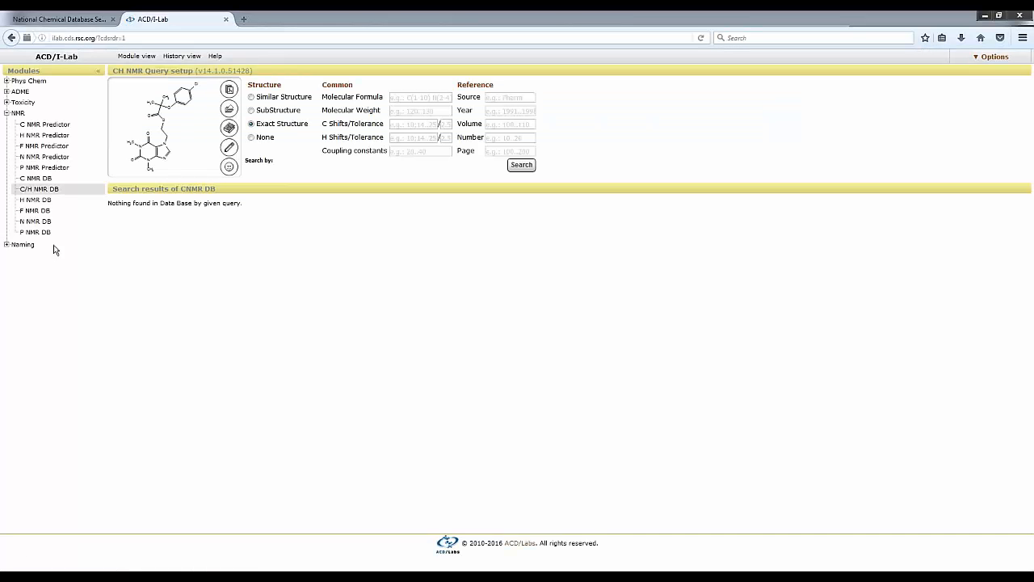
left_click(251, 98)
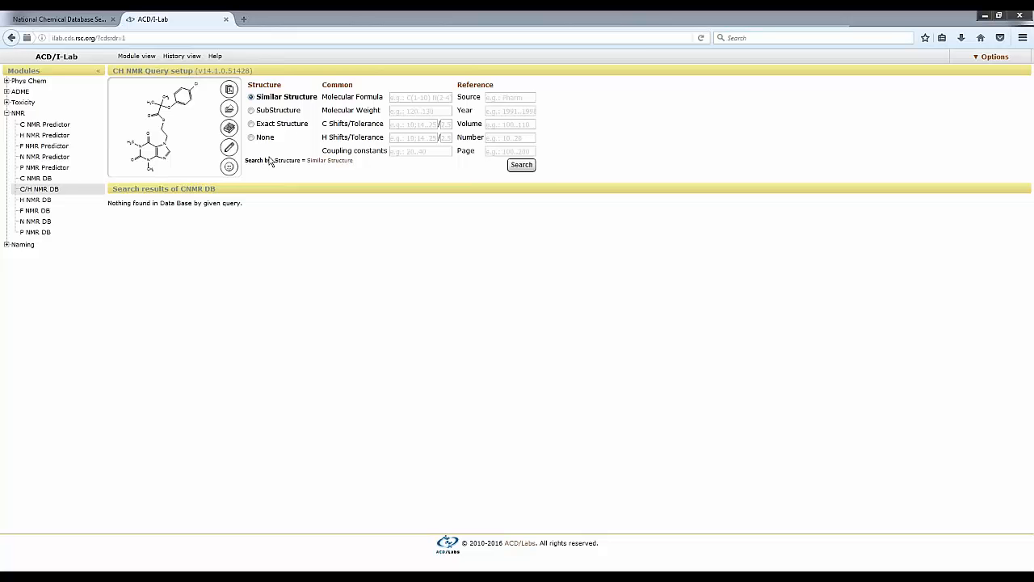
left_click(523, 166)
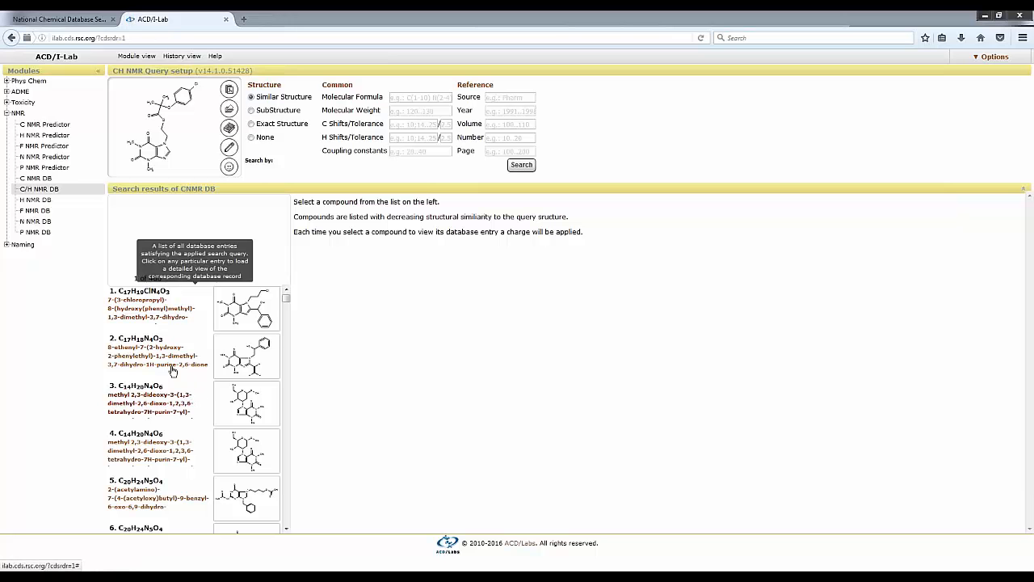
left_click(149, 307)
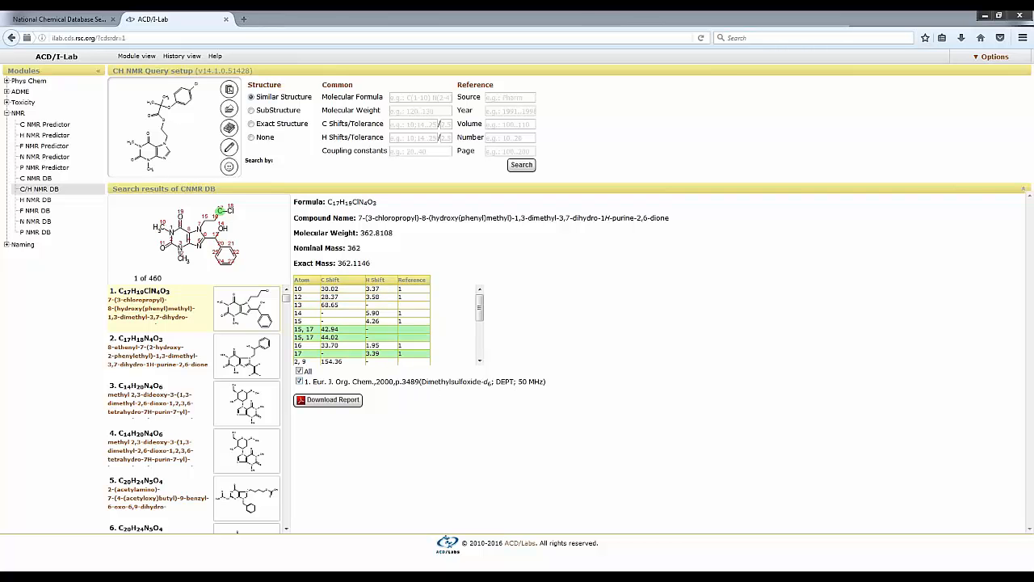
left_click(135, 362)
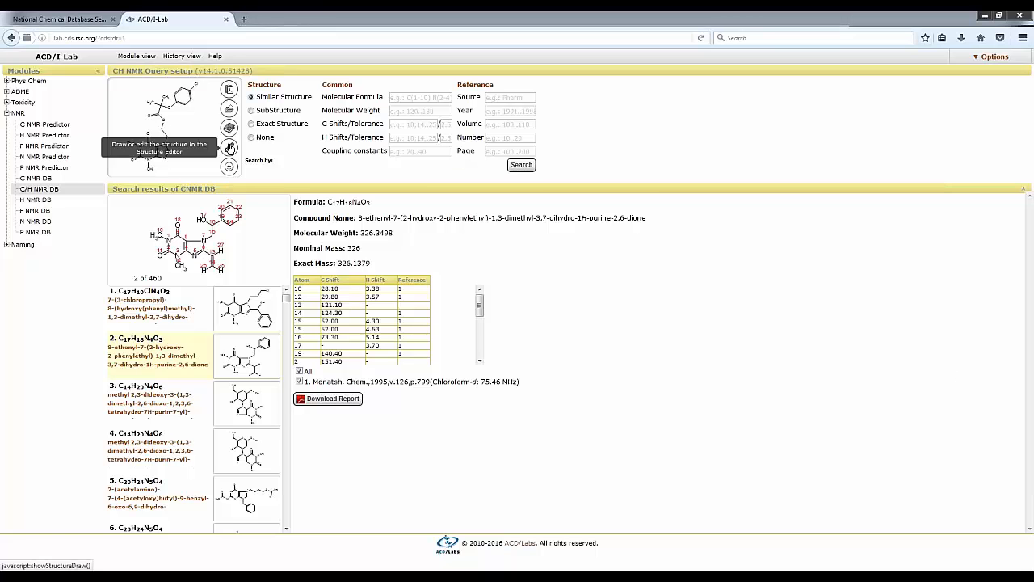
Open the query structure in the Structure Editor and resubmit it as an exact structure search of the C/H NMR database.
left_click(229, 148)
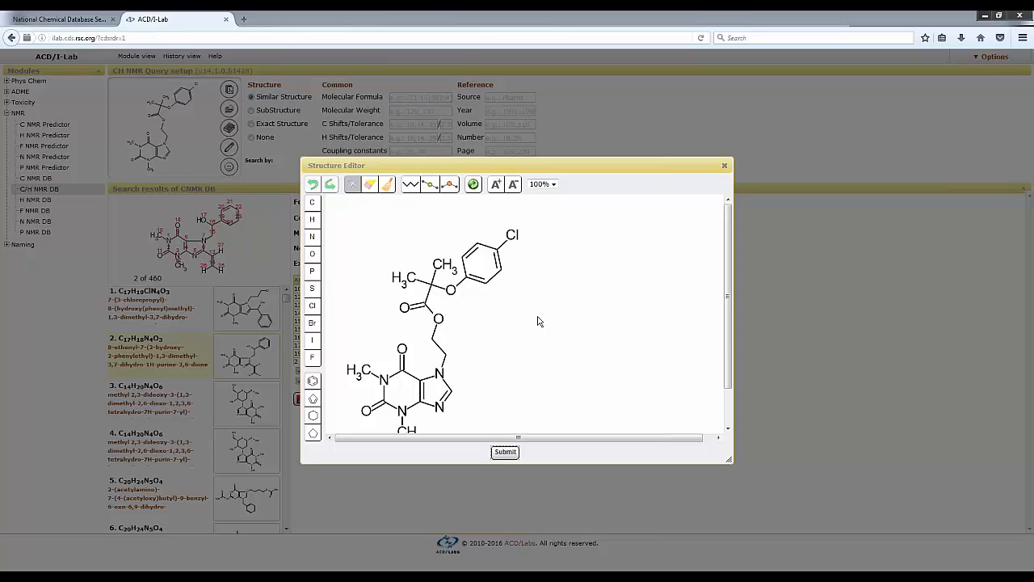
left_click(501, 454)
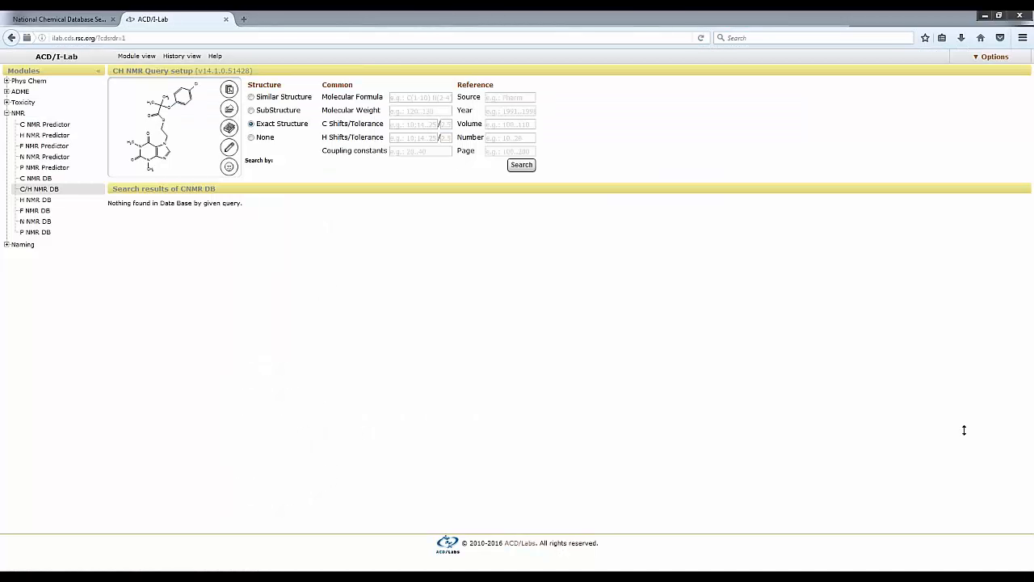